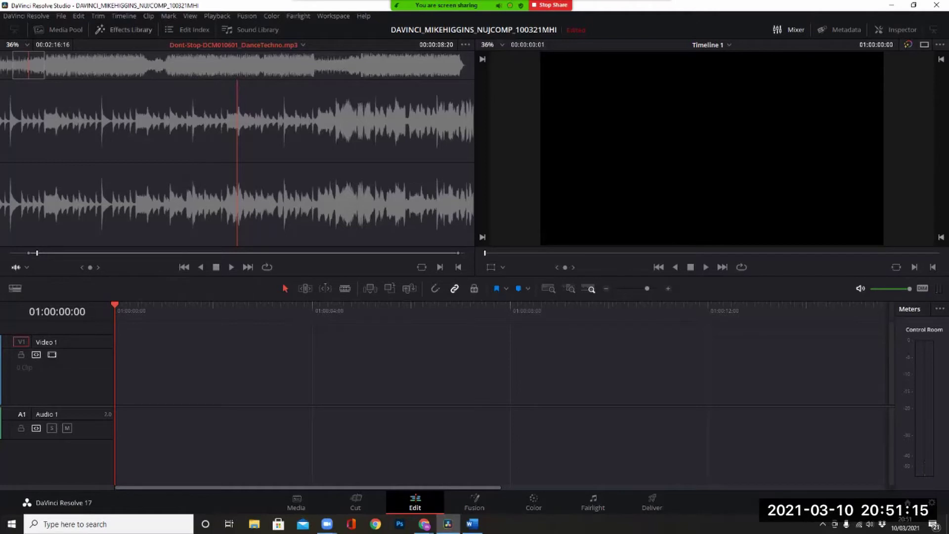
- Browse the effects library's transitions and titles, and add a Scroll title at the start of the Video 1 track
{"action": "left_click", "coordinate": [101, 29]}
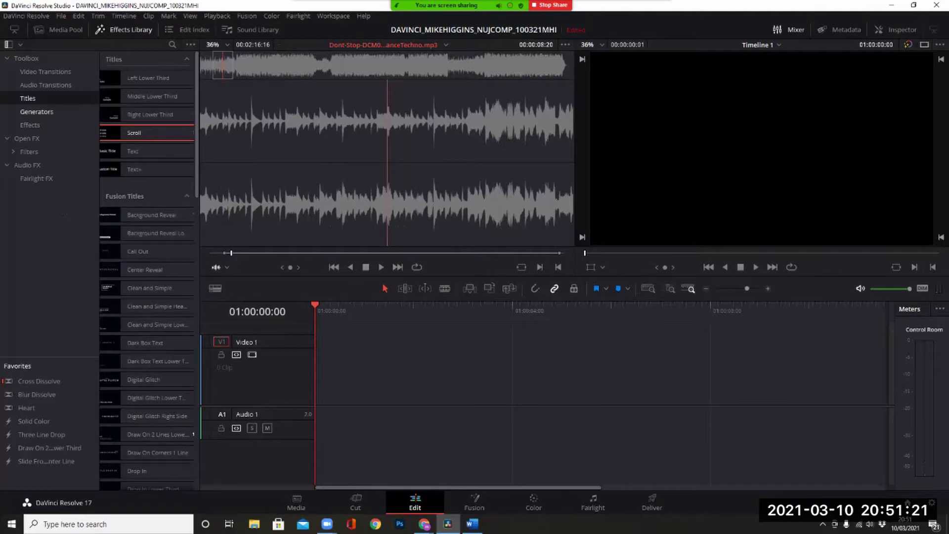
{"action": "left_click", "coordinate": [37, 111]}
{"action": "left_click", "coordinate": [46, 85]}
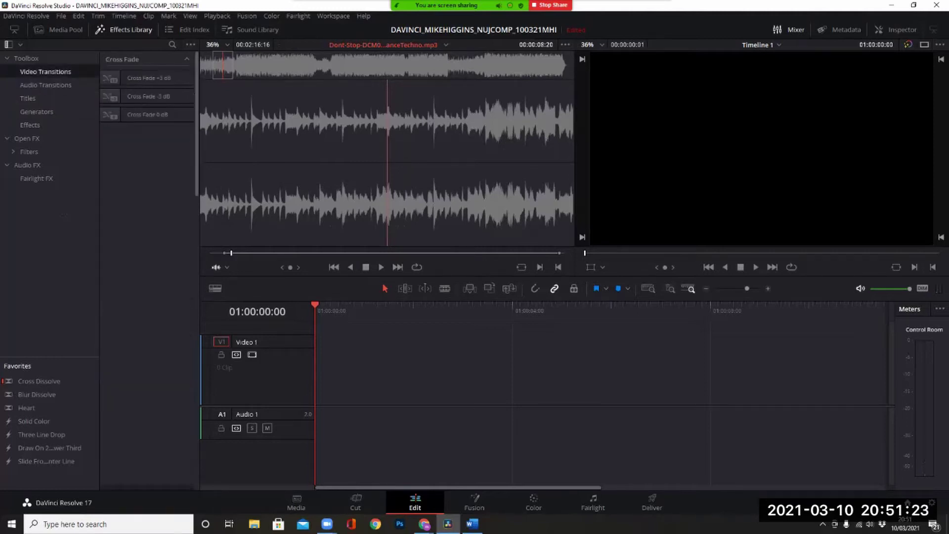
{"action": "left_click", "coordinate": [45, 72]}
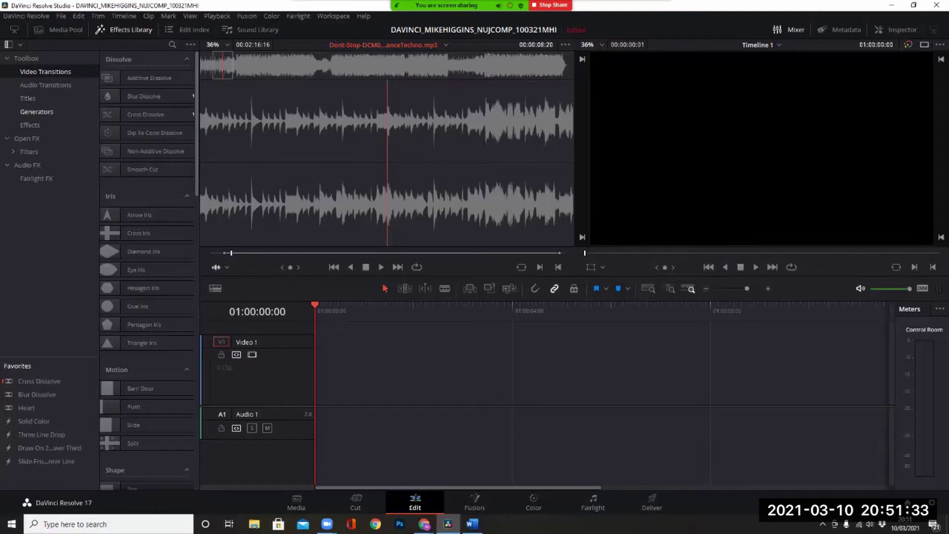
{"action": "left_click", "coordinate": [28, 98]}
{"action": "left_click", "coordinate": [143, 132]}
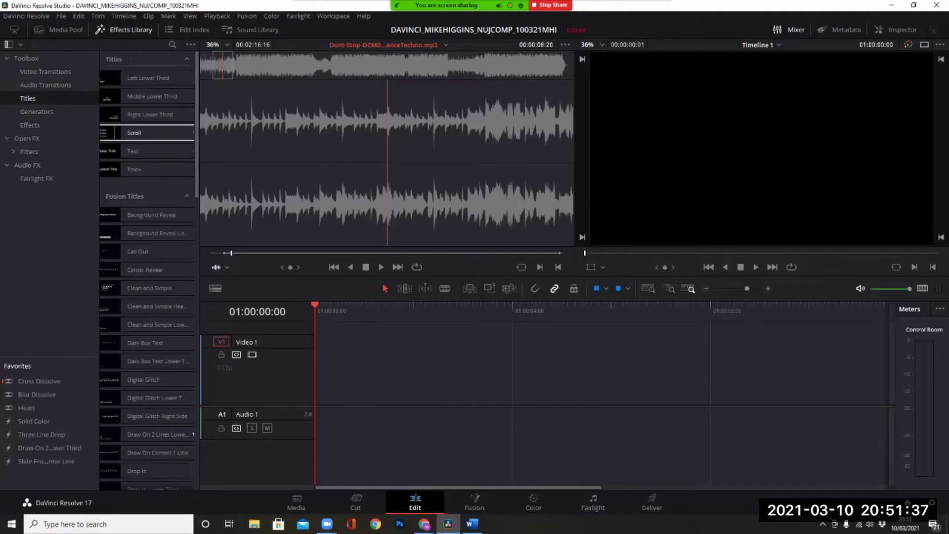
{"action": "left_click_drag", "start_coordinate": [144, 132], "coordinate": [346, 381]}
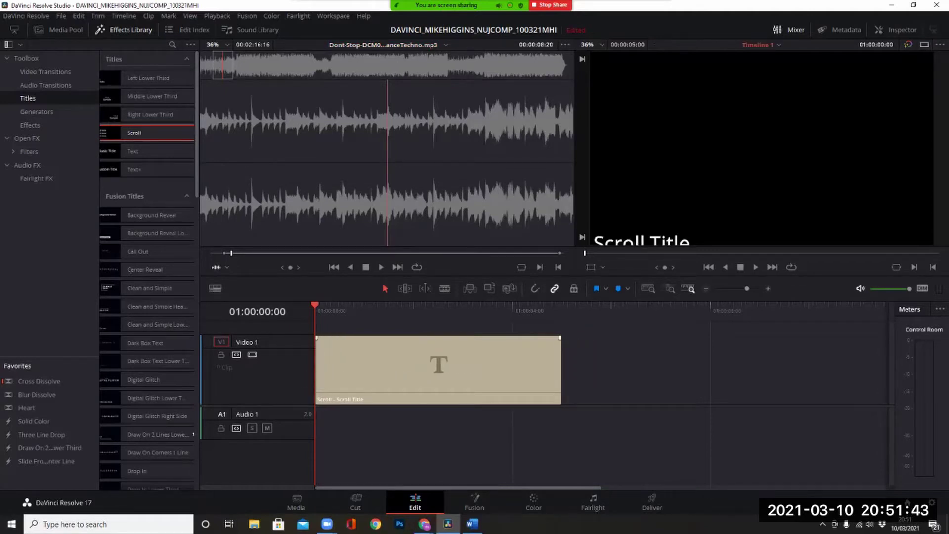
- Extend the end of the Scroll title clip on Video 1 to a duration of about 32 seconds
{"action": "left_click_drag", "start_coordinate": [593, 488], "coordinate": [638, 487]}
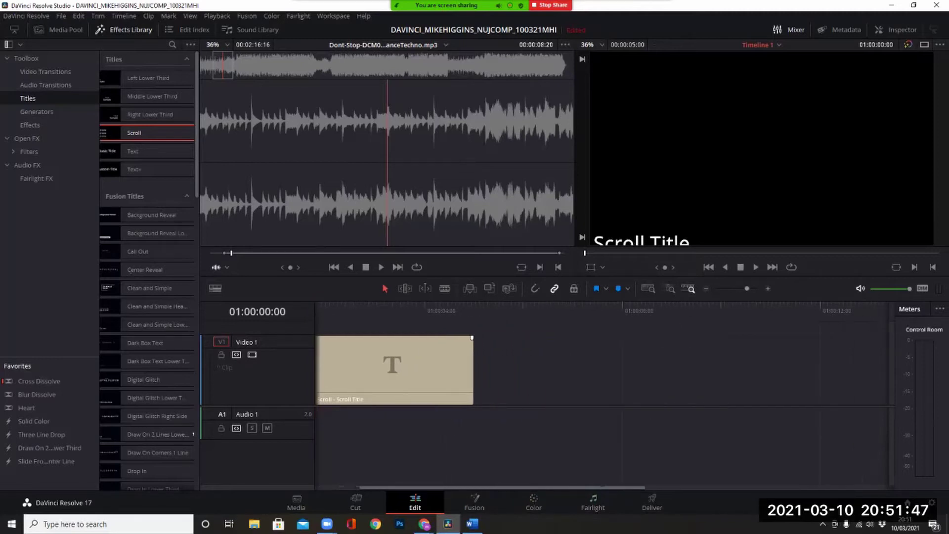
{"action": "key", "text": "ctrl+minus"}
{"action": "key", "text": "ctrl+minus"}
{"action": "key", "text": "ctrl+minus"}
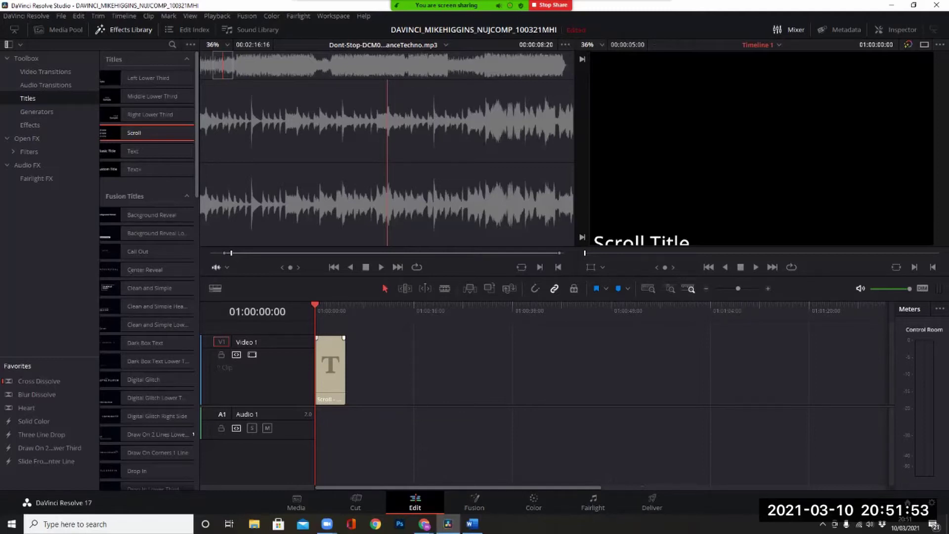
{"action": "left_click_drag", "start_coordinate": [344, 370], "coordinate": [514, 370]}
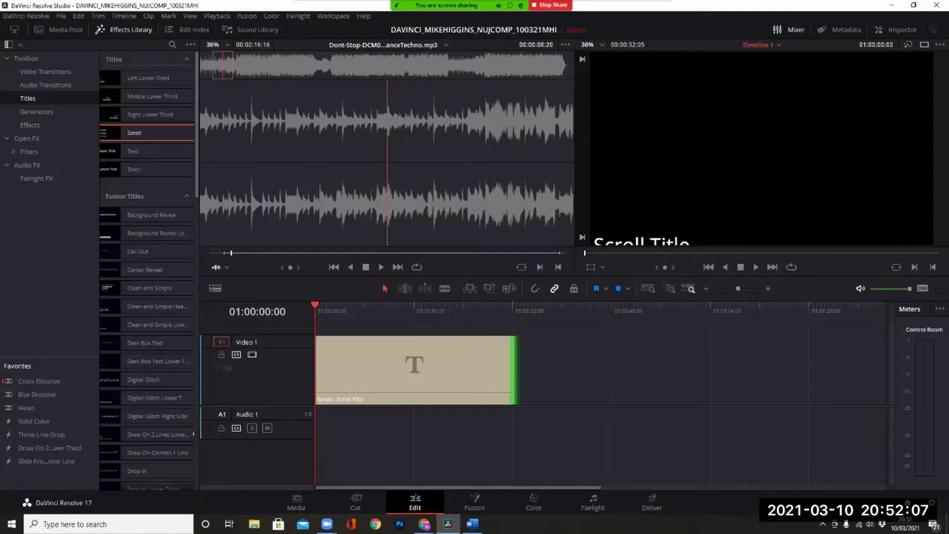
- Play and scrub through the Scroll title clip to check how its text moves up the frame
{"action": "key", "text": "l"}
{"action": "key", "text": "l"}
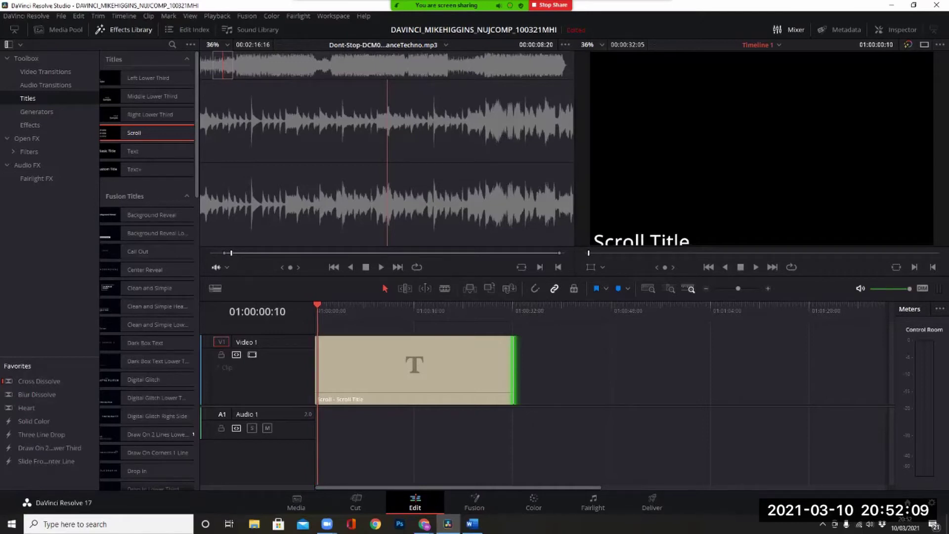
{"action": "mouse_move", "coordinate": [388, 304]}
{"action": "left_mouse_down"}
{"action": "mouse_move", "coordinate": [347, 304]}
{"action": "mouse_move", "coordinate": [403, 304]}
{"action": "mouse_move", "coordinate": [382, 304]}
{"action": "left_mouse_up"}
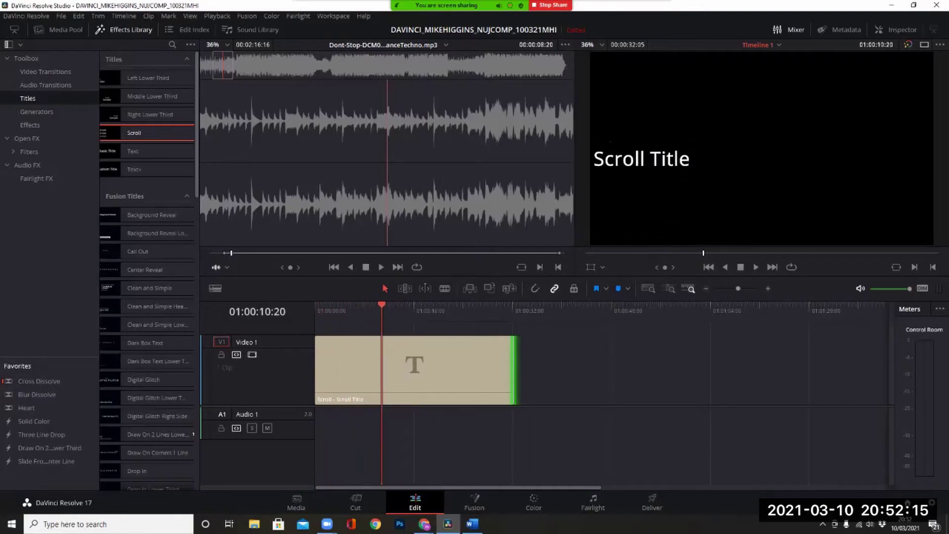
{"action": "key", "text": "Left"}
{"action": "key", "text": "Left"}
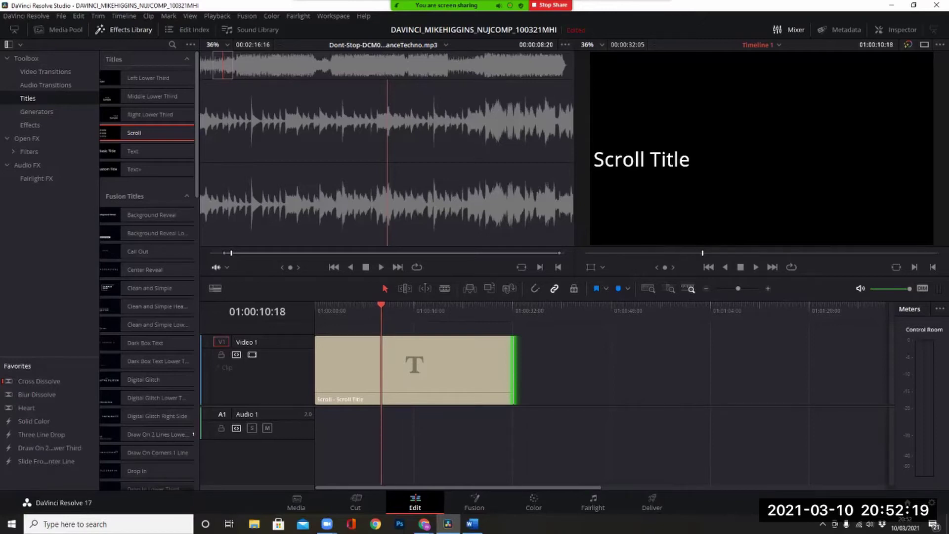
{"action": "key", "text": "j"}
{"action": "key", "text": "j"}
{"action": "key", "text": "j"}
{"action": "key", "text": "l"}
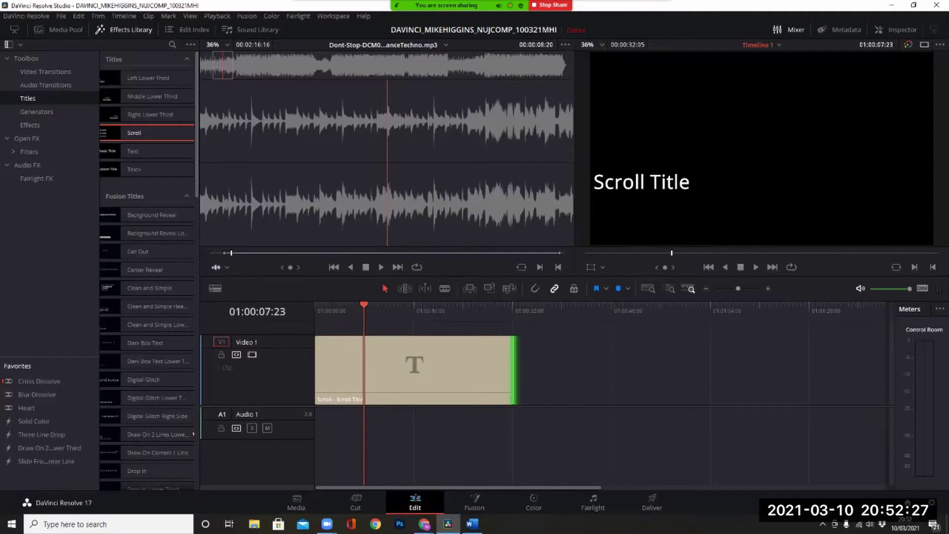
{"action": "key", "text": "l"}
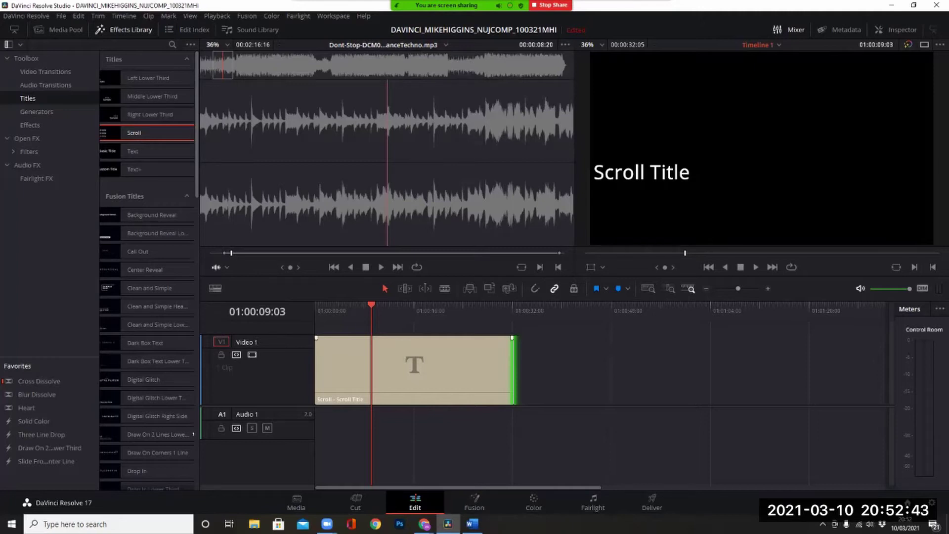
- Centre-align the Scroll title's text in the clip's properties and look through the available fonts
{"action": "left_click", "coordinate": [435, 370]}
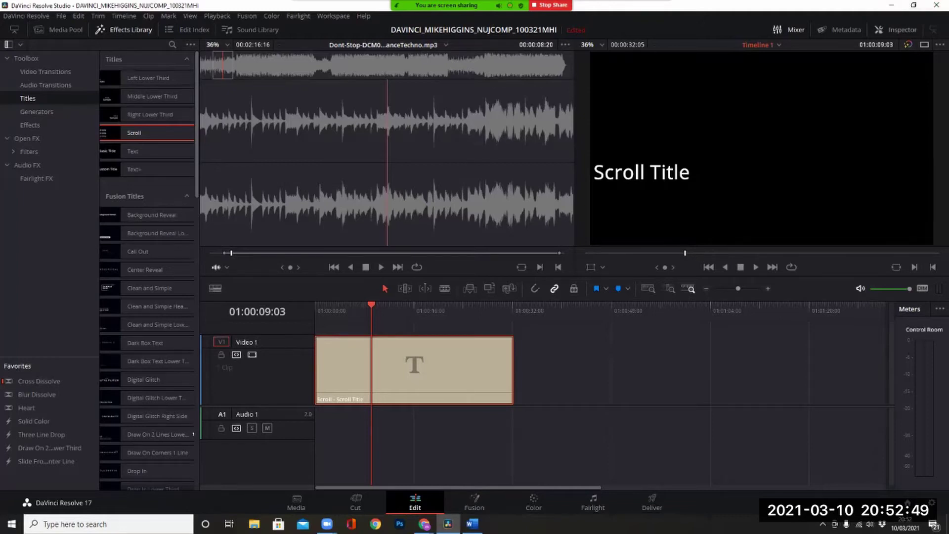
{"action": "left_click", "coordinate": [897, 29]}
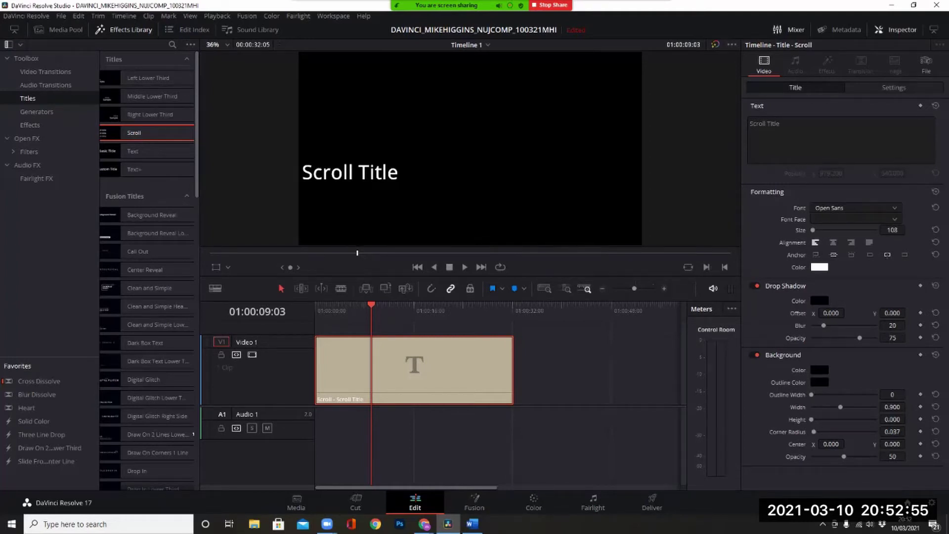
{"action": "left_click", "coordinate": [833, 242]}
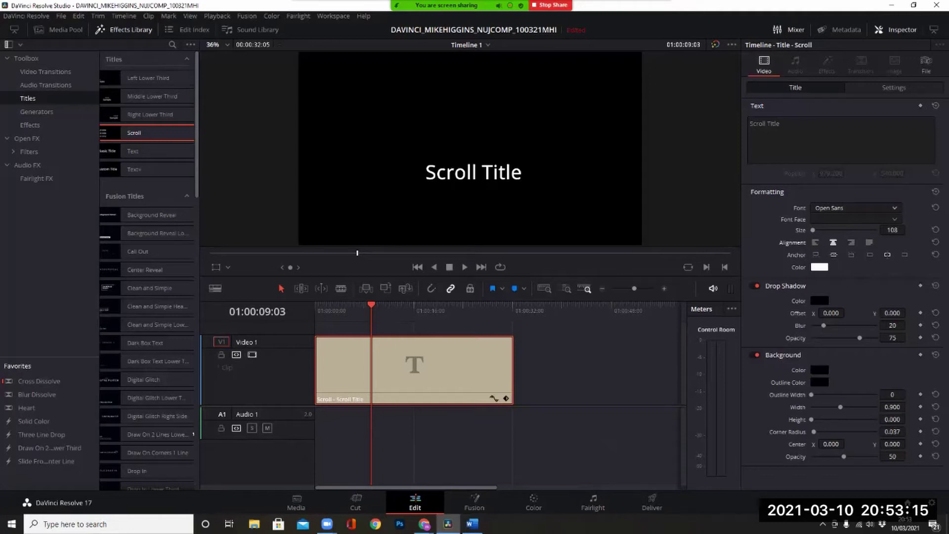
{"action": "left_click", "coordinate": [855, 208]}
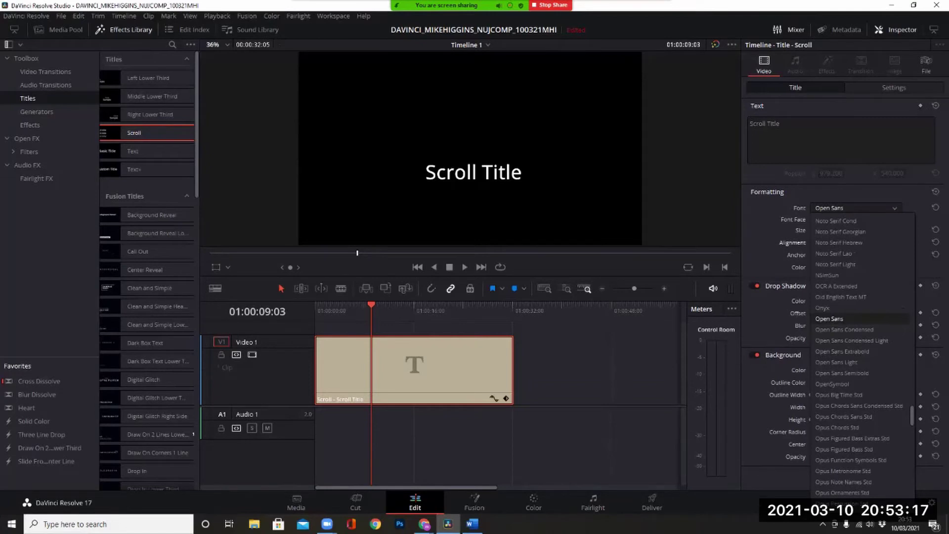
{"action": "key", "text": "Escape"}
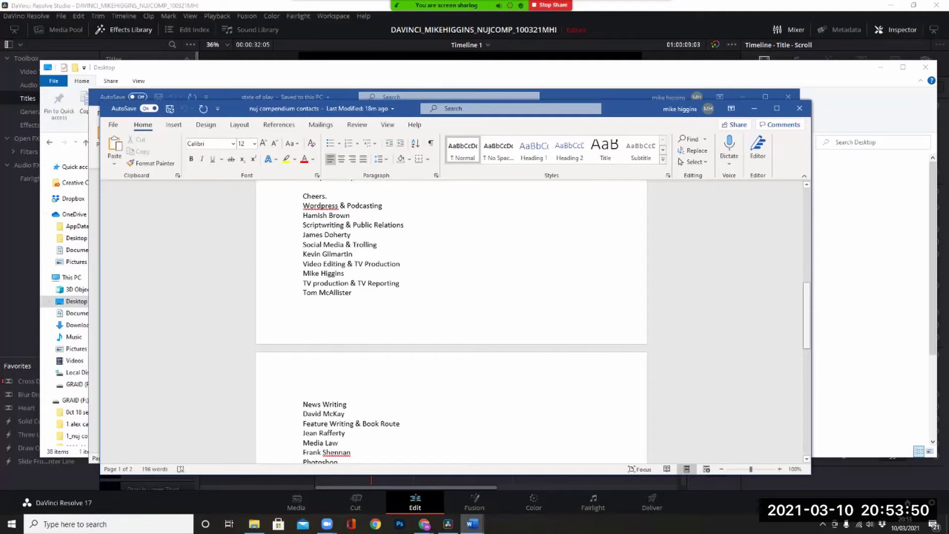
{"action": "left_click_drag", "start_coordinate": [806, 301], "coordinate": [806, 301]}
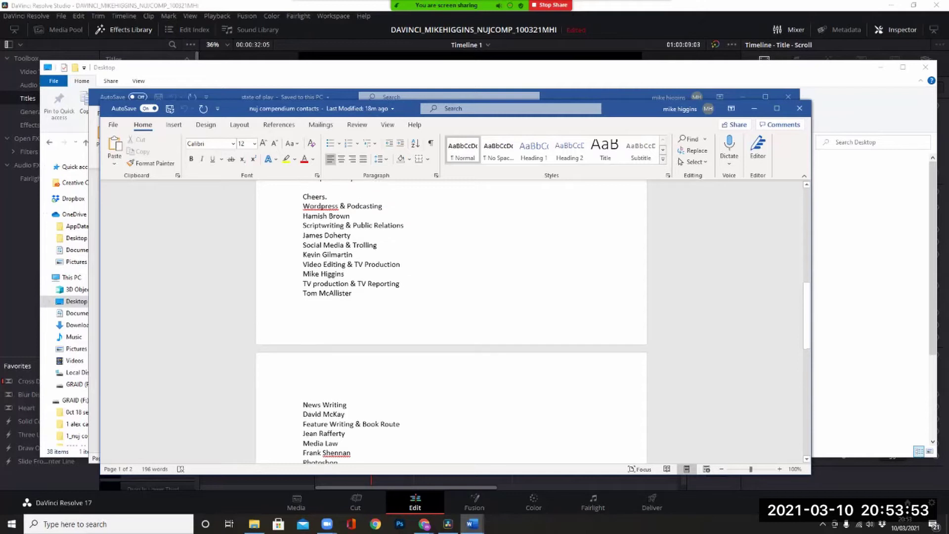
{"action": "key", "text": "shift+Down"}
{"action": "key", "text": "shift+Down"}
{"action": "key", "text": "shift+Down"}
{"action": "key", "text": "shift+Down"}
{"action": "key", "text": "shift+Down"}
{"action": "key", "text": "shift+Down"}
{"action": "key", "text": "shift+Down"}
{"action": "key", "text": "shift+Down"}
{"action": "key", "text": "shift+Down"}
{"action": "key", "text": "shift+Down"}
{"action": "key", "text": "shift+Down"}
{"action": "key", "text": "shift+Down"}
{"action": "key", "text": "shift+Down"}
{"action": "key", "text": "shift+Down"}
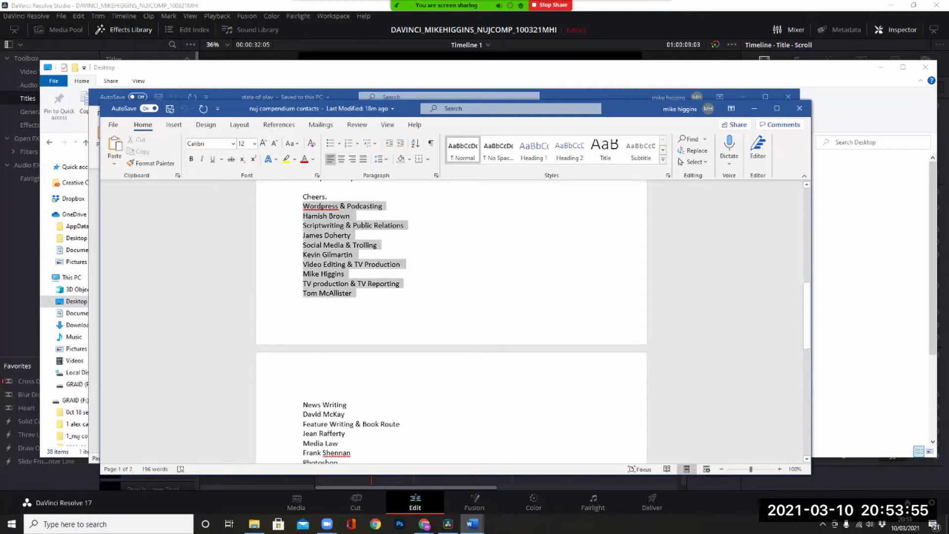
{"action": "key", "text": "shift+Down"}
{"action": "key", "text": "shift+Down"}
{"action": "key", "text": "shift+Down"}
{"action": "key", "text": "shift+Down"}
{"action": "key", "text": "shift+Down"}
{"action": "key", "text": "shift+Down"}
{"action": "key", "text": "shift+Down"}
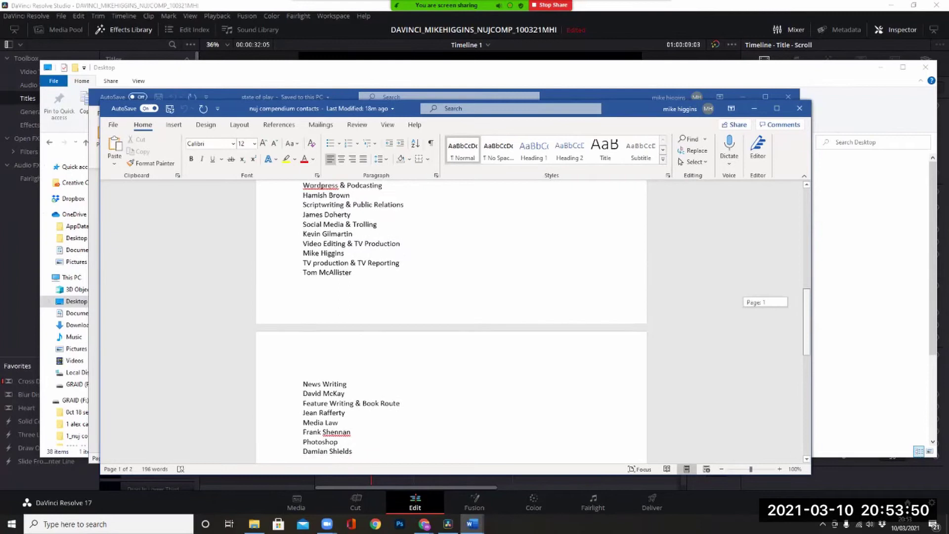
{"action": "left_click_drag", "start_coordinate": [806, 302], "coordinate": [806, 300]}
{"action": "scroll", "coordinate": [452, 321], "scroll_direction": "up", "scroll_amount": 1}
{"action": "scroll", "coordinate": [451, 321], "scroll_direction": "up", "scroll_amount": 1}
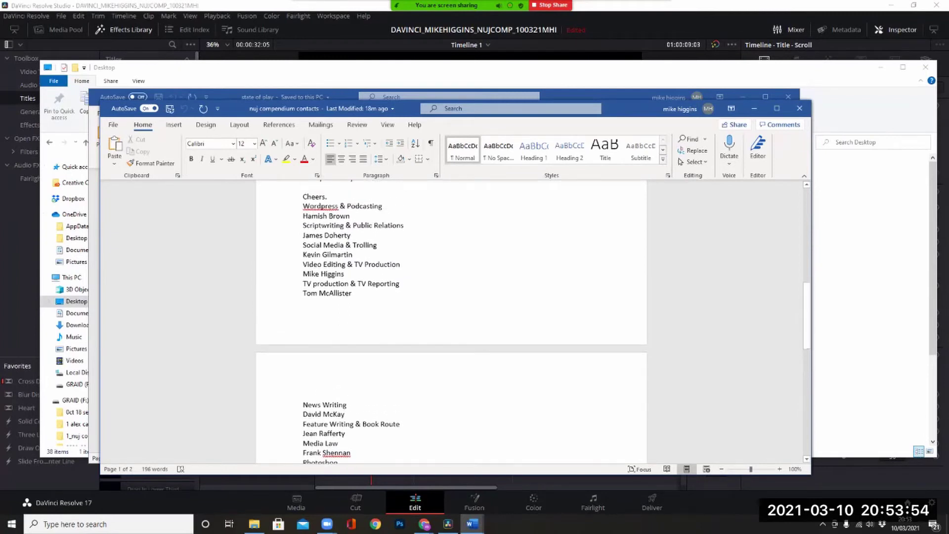
- In the Word document "nuj compendium contacts", copy the credits list from "Wordpress & Podcasting" through the Project Manager's name
{"action": "key", "text": "shift+Down"}
{"action": "key", "text": "shift+Down"}
{"action": "key", "text": "shift+Down"}
{"action": "key", "text": "shift+Down"}
{"action": "key", "text": "shift+Down"}
{"action": "key", "text": "shift+Down"}
{"action": "key", "text": "shift+Down"}
{"action": "key", "text": "shift+Down"}
{"action": "key", "text": "shift+Down"}
{"action": "key", "text": "shift+Down"}
{"action": "key", "text": "shift+Down"}
{"action": "key", "text": "shift+Down"}
{"action": "key", "text": "shift+Down"}
{"action": "key", "text": "shift+Down"}
{"action": "key", "text": "shift+Down"}
{"action": "key", "text": "shift+Down"}
{"action": "key", "text": "shift+Down"}
{"action": "key", "text": "shift+Down"}
{"action": "key", "text": "shift+Down"}
{"action": "key", "text": "shift+Down"}
{"action": "key", "text": "shift+Down"}
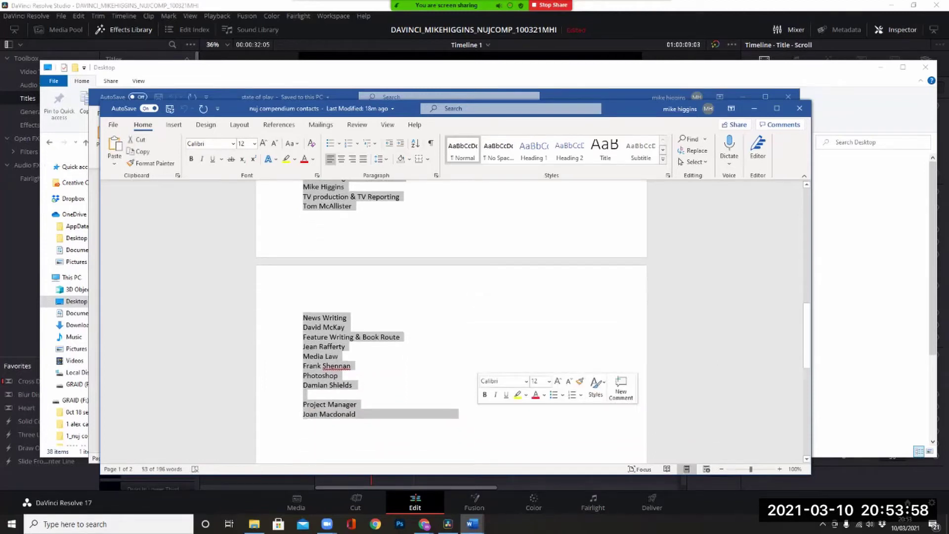
{"action": "key", "text": "ctrl+c"}
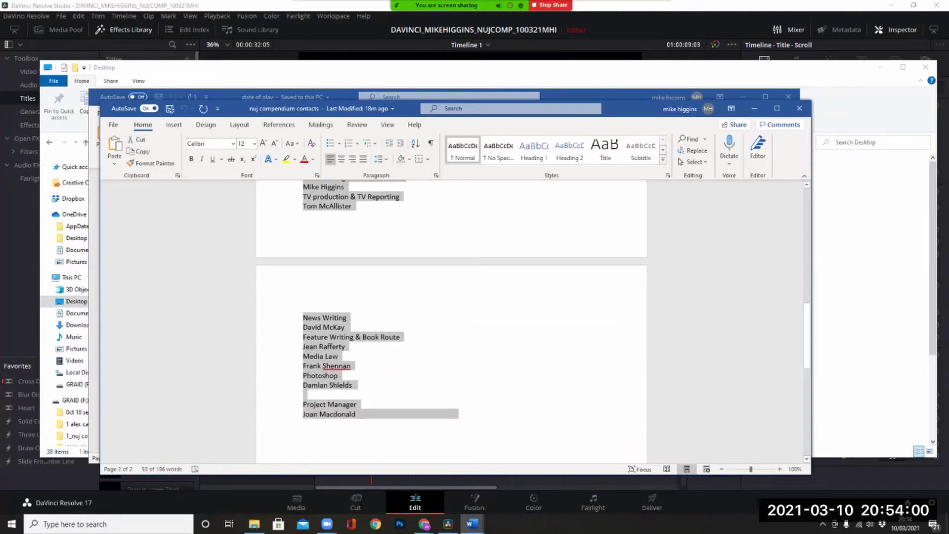
- Switch back to DaVinci Resolve and replace the Scroll title's default text with the copied credits list
{"action": "key", "text": "alt+Tab"}
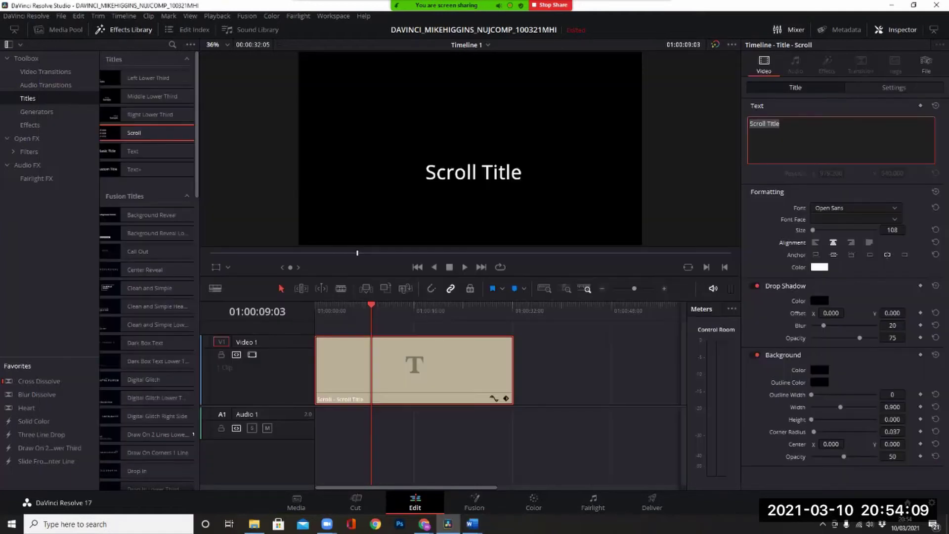
{"action": "key", "text": "ctrl+v"}
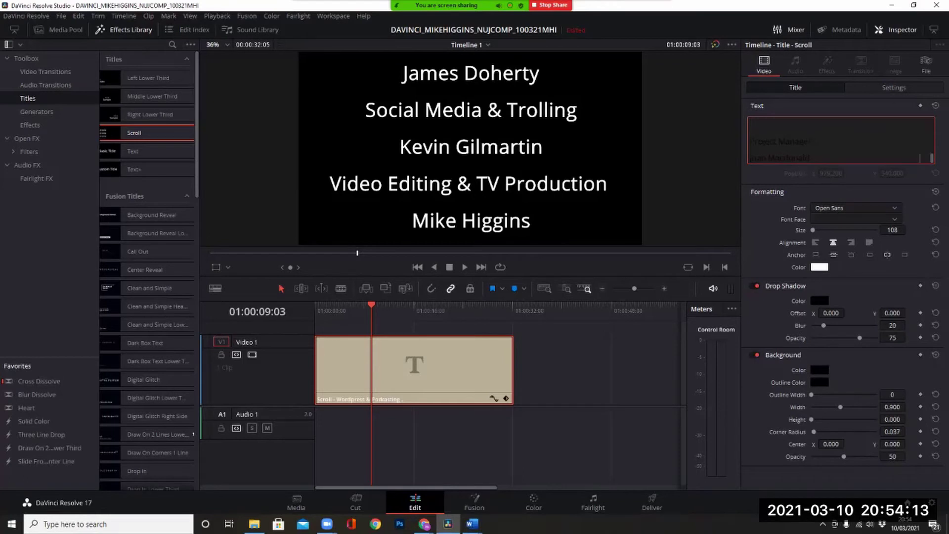
{"action": "scroll", "coordinate": [470, 148], "scroll_direction": "up", "scroll_amount": 1}
{"action": "scroll", "coordinate": [470, 148], "scroll_direction": "down", "scroll_amount": 1}
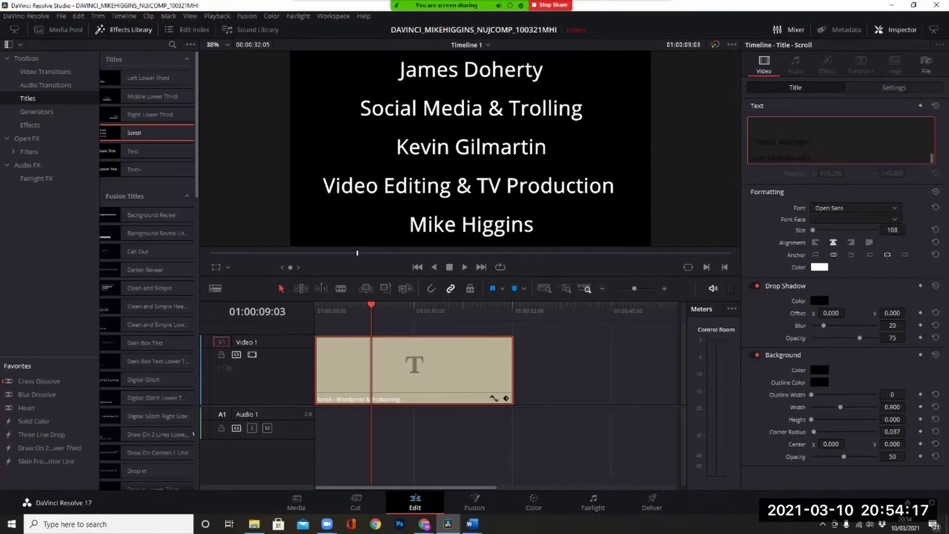
- Play the rolling credits from the start of the timeline, then return the playhead to the beginning
{"action": "left_click", "coordinate": [373, 304]}
{"action": "left_click_drag", "start_coordinate": [373, 304], "coordinate": [315, 304]}
{"action": "key", "text": "space"}
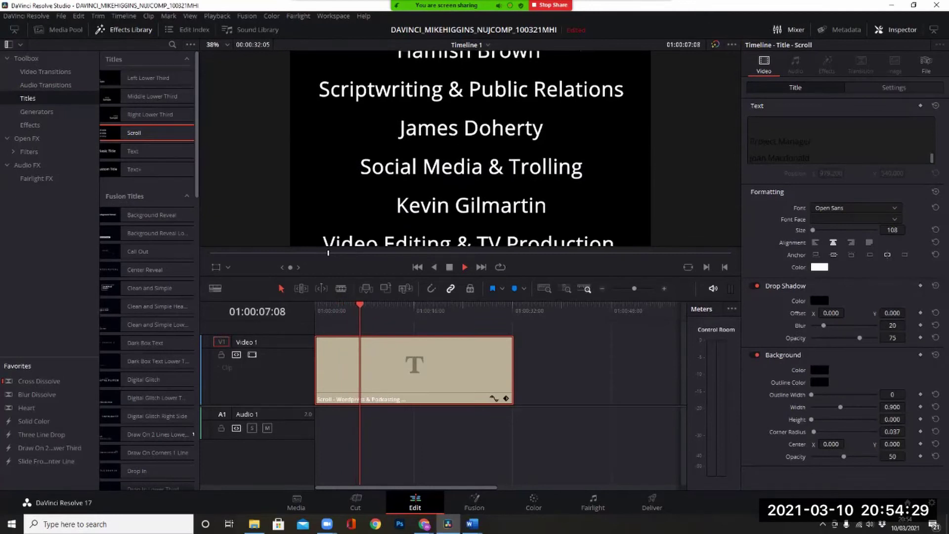
{"action": "left_click_drag", "start_coordinate": [361, 305], "coordinate": [315, 305]}
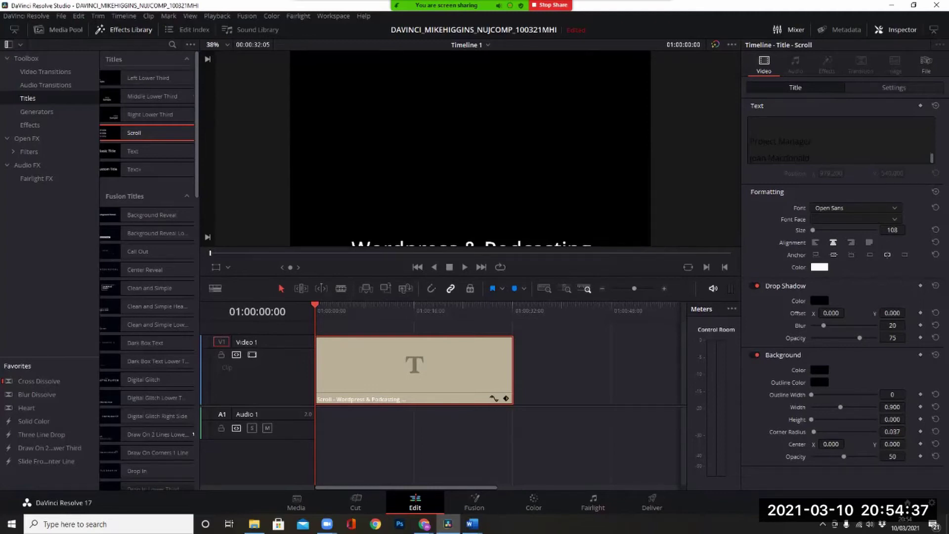
- Import the video "short film example for nuj tutors" from the BLACKMAGIC folder on the GRAID (F:) drive
{"action": "left_click", "coordinate": [79, 16]}
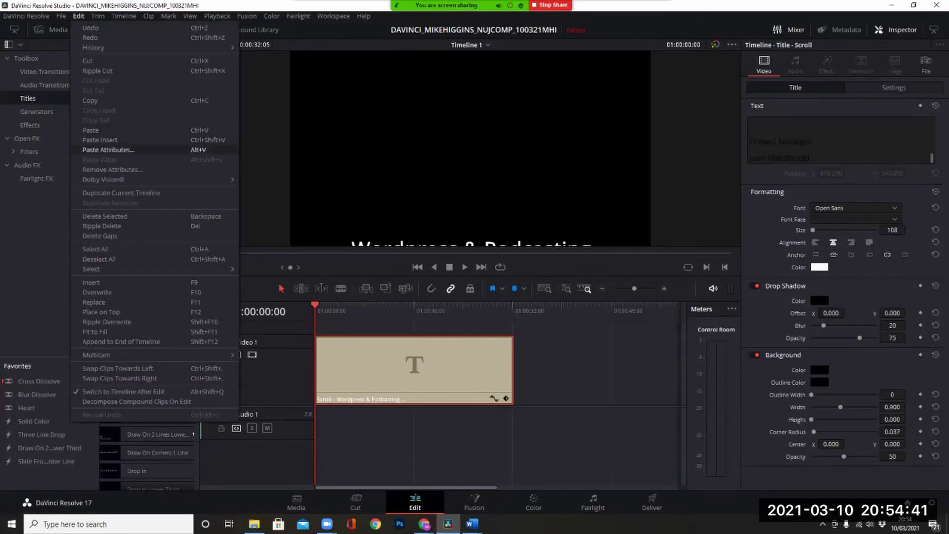
{"action": "mouse_move", "coordinate": [61, 15]}
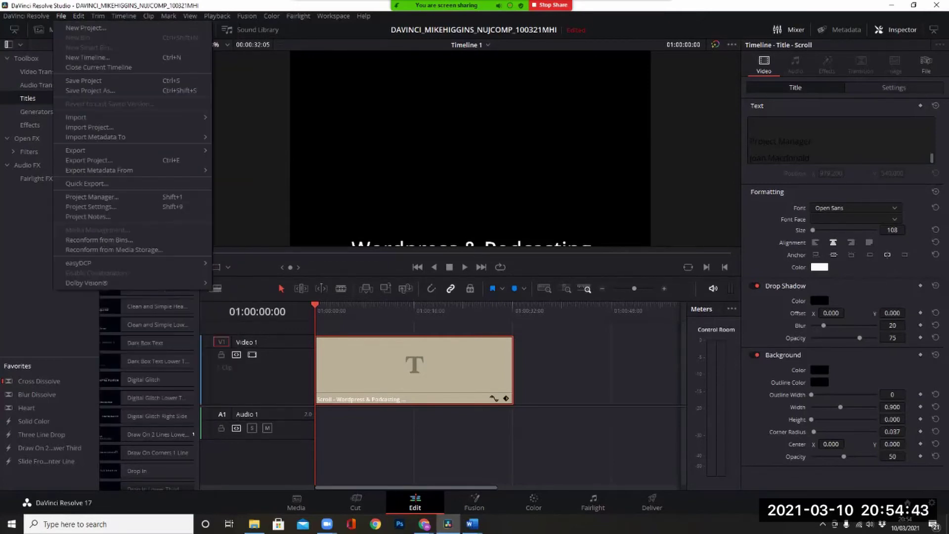
{"action": "mouse_move", "coordinate": [76, 117]}
{"action": "left_click", "coordinate": [232, 120]}
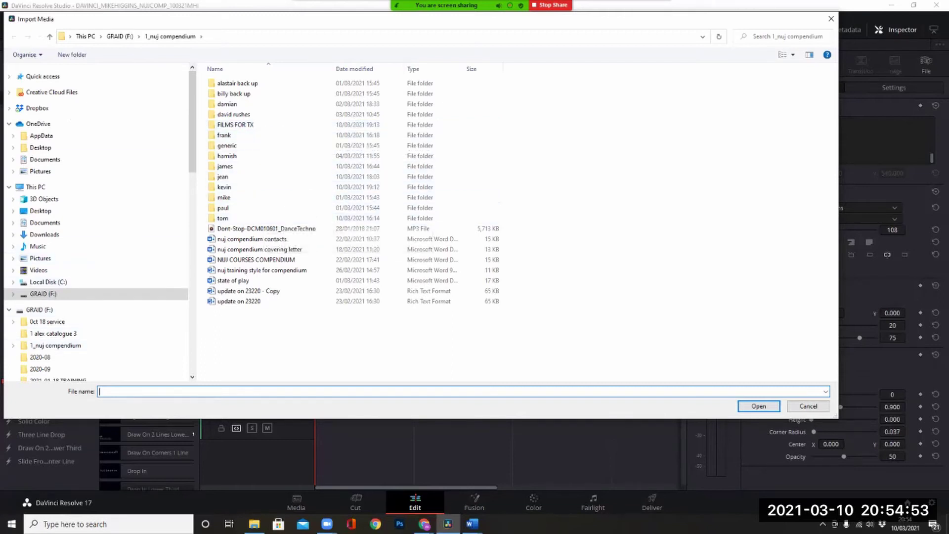
{"action": "scroll", "coordinate": [74, 345], "scroll_direction": "down", "scroll_amount": 4}
{"action": "scroll", "coordinate": [74, 321], "scroll_direction": "down", "scroll_amount": 2}
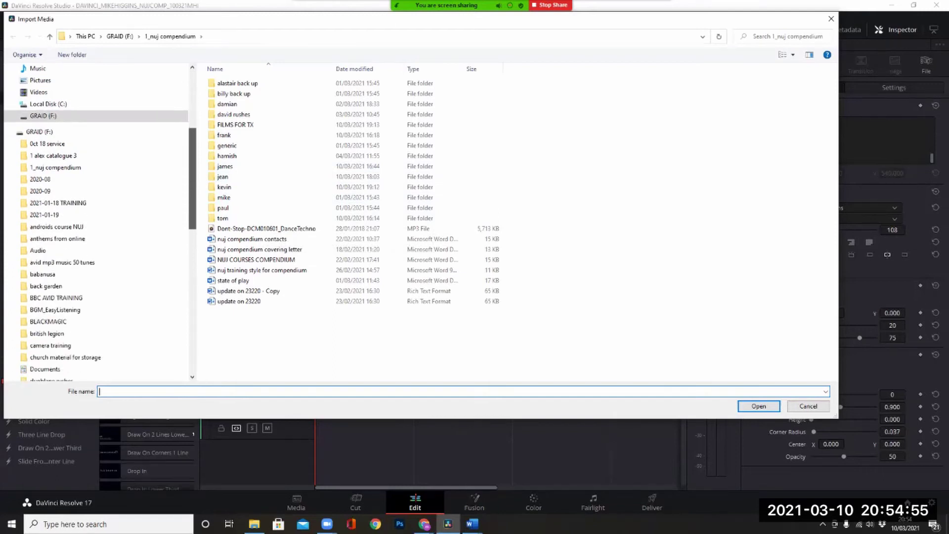
{"action": "left_click", "coordinate": [48, 321]}
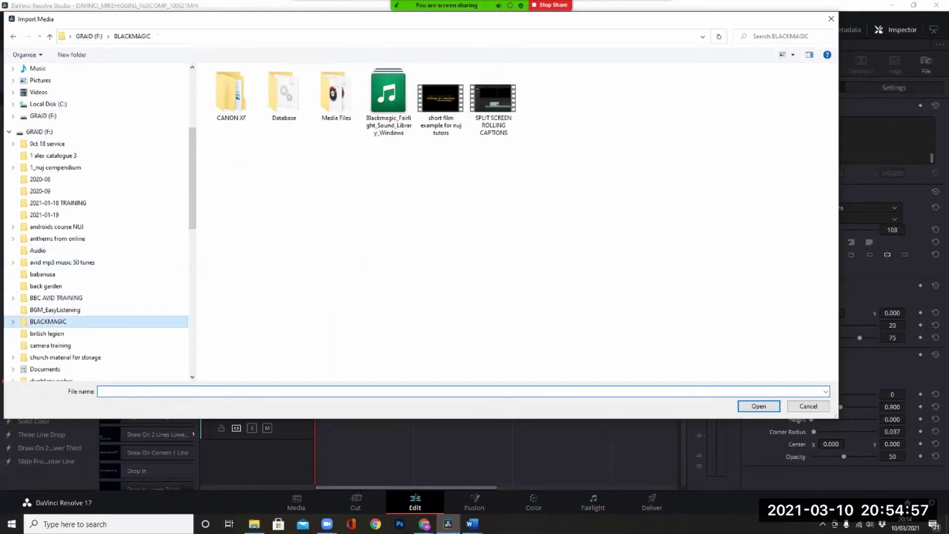
{"action": "left_click", "coordinate": [441, 101]}
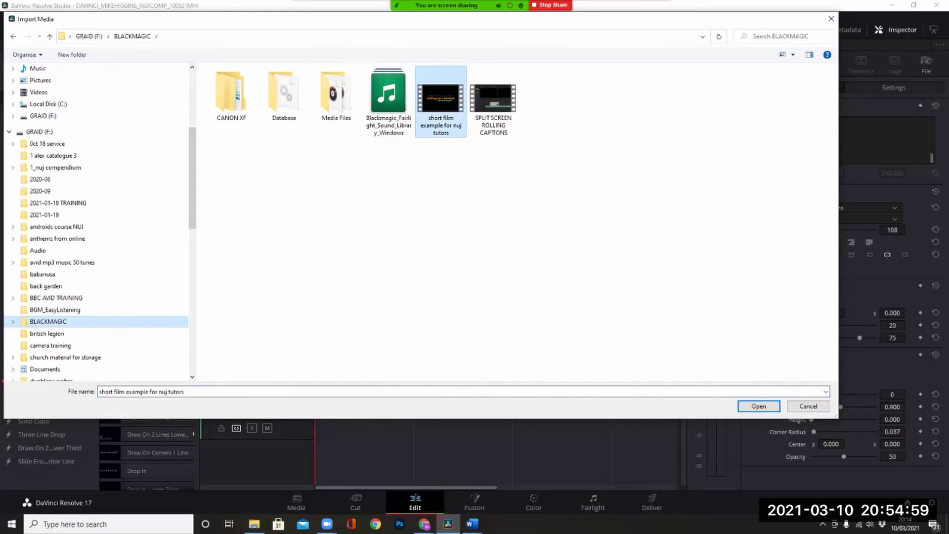
{"action": "left_click", "coordinate": [759, 405]}
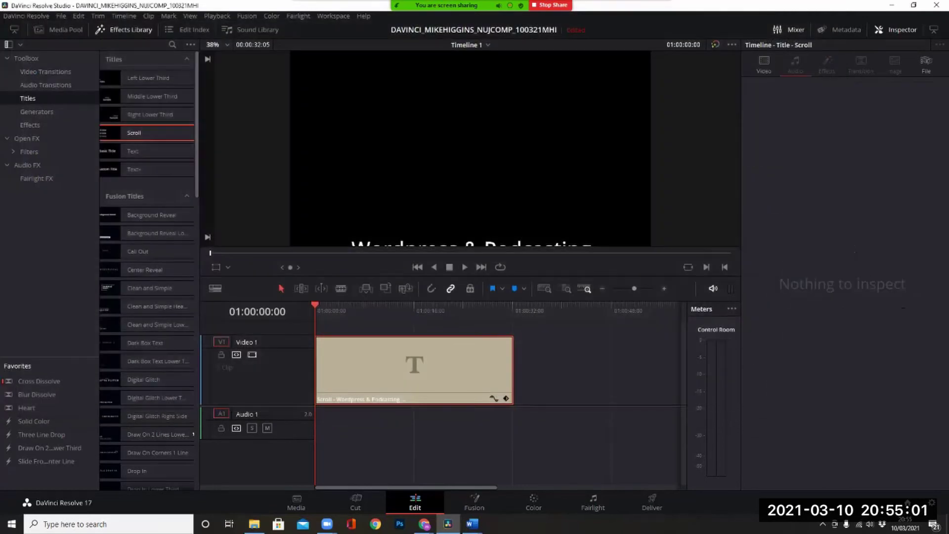
- Load the imported short film from the media pool into the source viewer and hide the clip properties to show both viewers
{"action": "left_click", "coordinate": [59, 30]}
{"action": "double_click", "coordinate": [108, 67]}
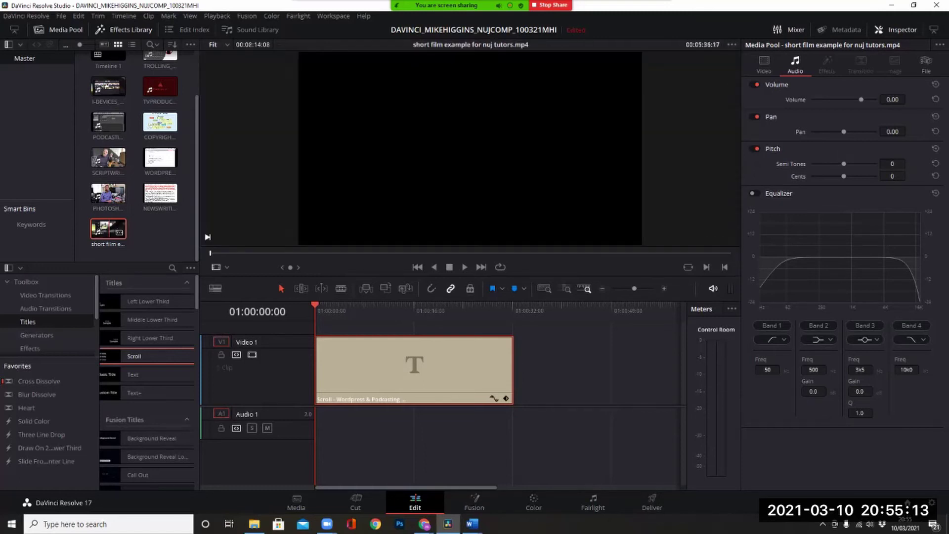
{"action": "left_click_drag", "start_coordinate": [119, 233], "coordinate": [361, 200]}
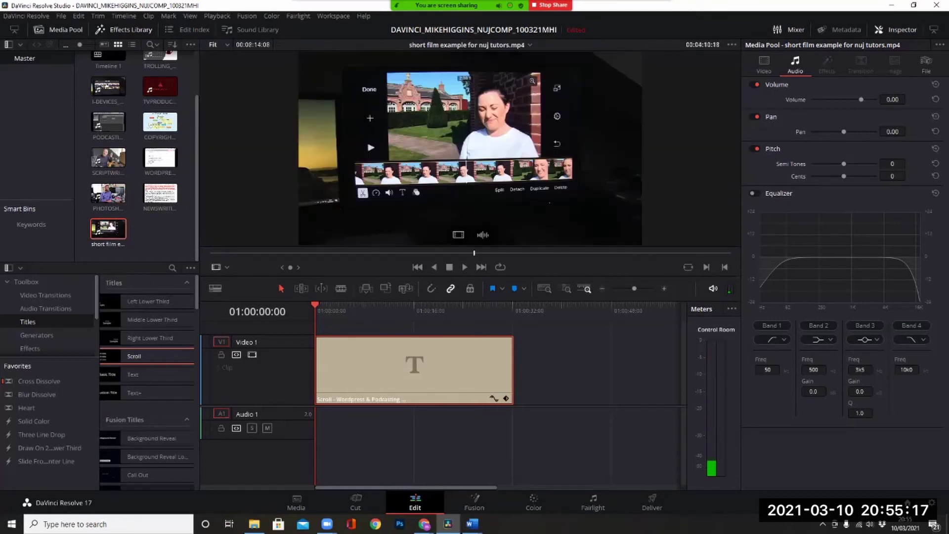
{"action": "left_click", "coordinate": [895, 29]}
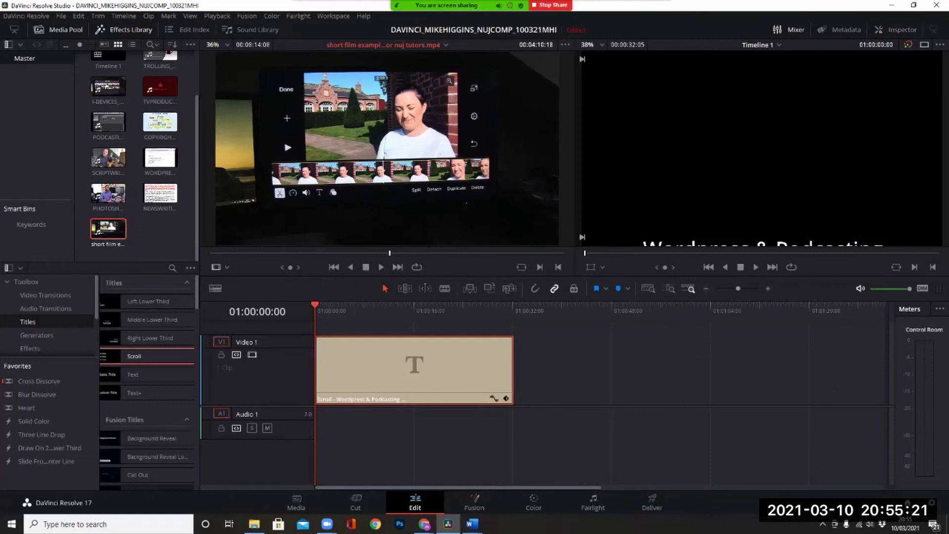
- Find the closing contact caption near the end of the short film and mark an In point just before it at 00:08:09:08
{"action": "left_click_drag", "start_coordinate": [390, 253], "coordinate": [564, 253]}
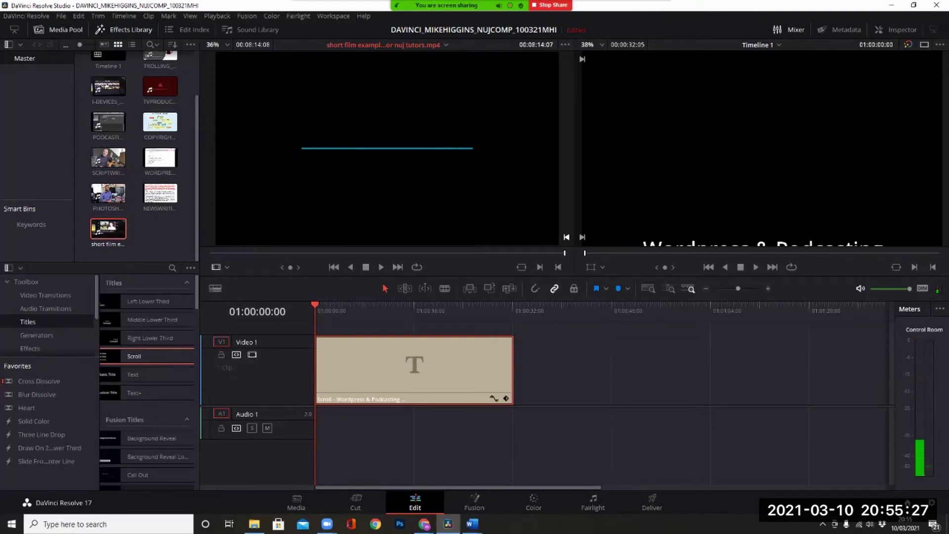
{"action": "left_click", "coordinate": [562, 253]}
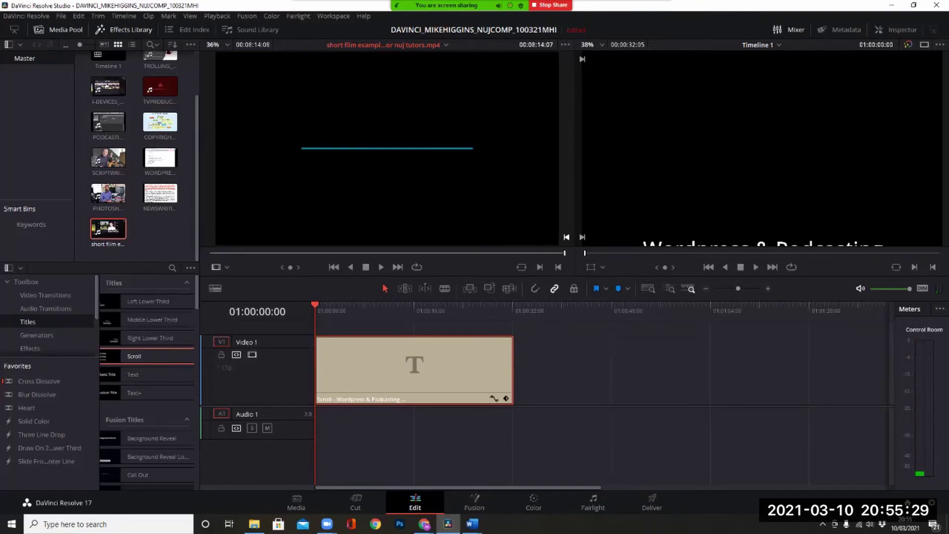
{"action": "left_click", "coordinate": [559, 253]}
{"action": "key", "text": "space"}
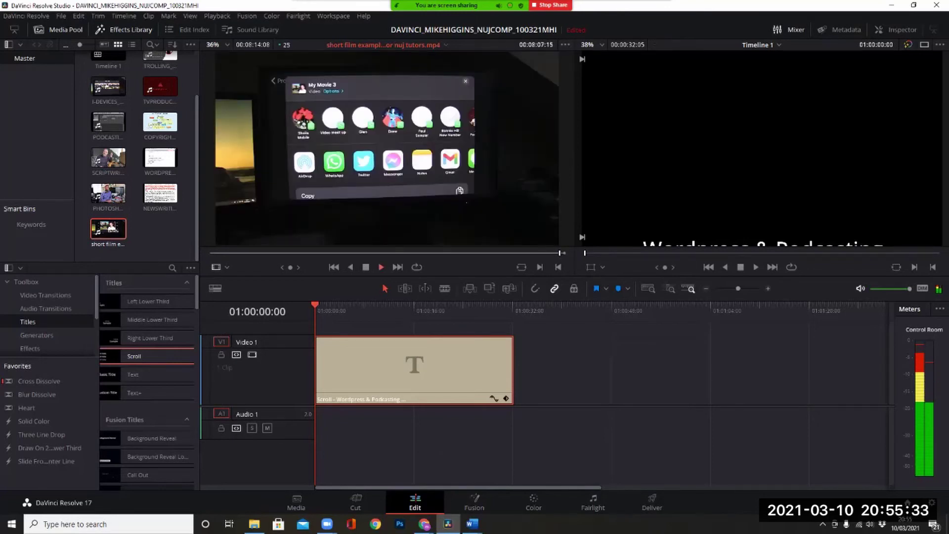
{"action": "key", "text": "space"}
{"action": "key", "text": "Left"}
{"action": "key", "text": "Left"}
{"action": "key", "text": "Left"}
{"action": "key", "text": "Left"}
{"action": "key", "text": "Left"}
{"action": "key", "text": "Left"}
{"action": "key", "text": "Left"}
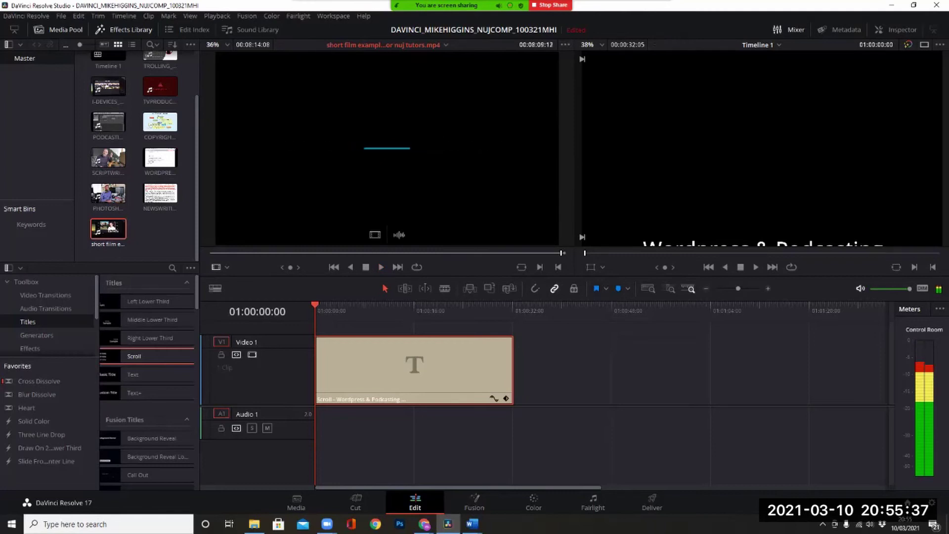
{"action": "key", "text": "Left"}
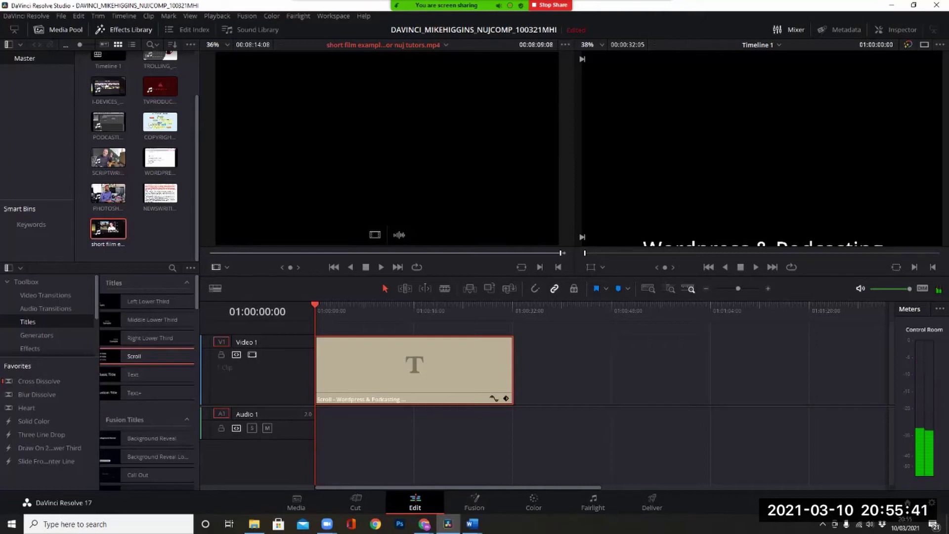
{"action": "key", "text": "i"}
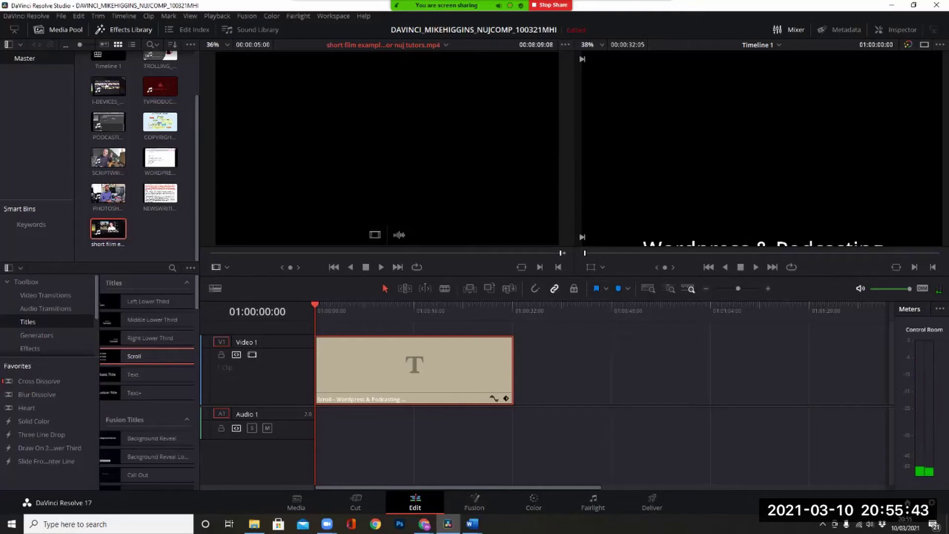
- Insert the marked end section of the short film on Video 1 directly after the Scroll title
{"action": "key", "text": "End"}
{"action": "left_click_drag", "start_coordinate": [517, 305], "coordinate": [513, 305]}
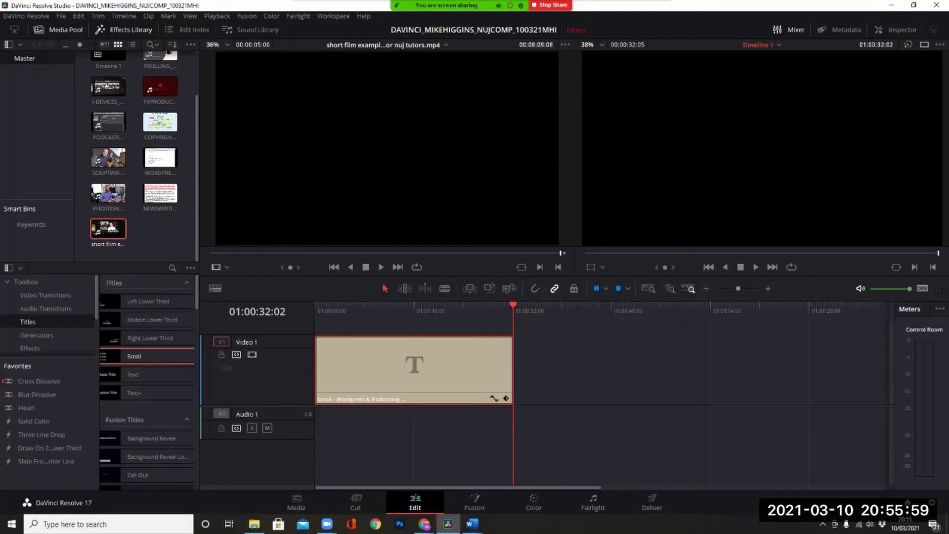
{"action": "key", "text": "F9"}
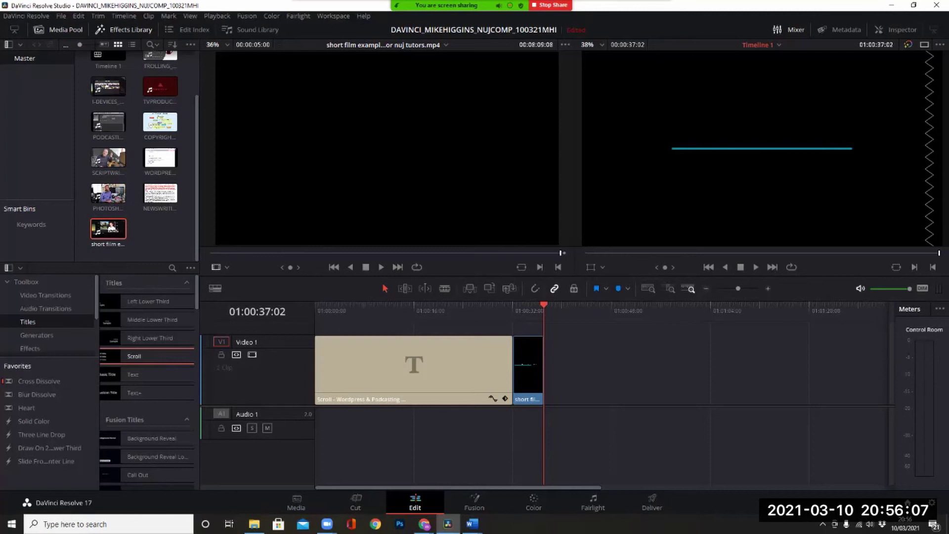
- Play the join between the credits and the closing caption, then return the playhead to the start of the timeline
{"action": "left_click", "coordinate": [222, 342]}
{"action": "left_click", "coordinate": [500, 310]}
{"action": "key", "text": "space"}
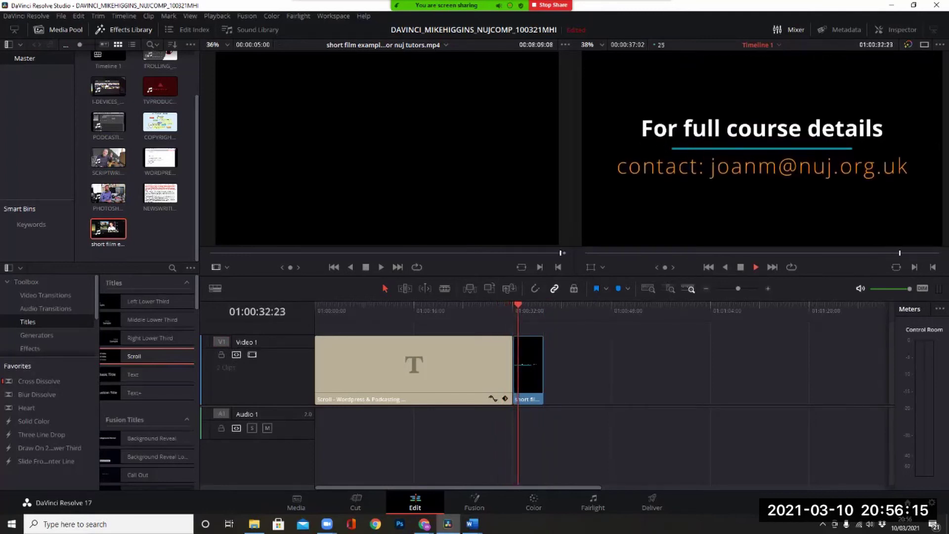
{"action": "left_click", "coordinate": [500, 310]}
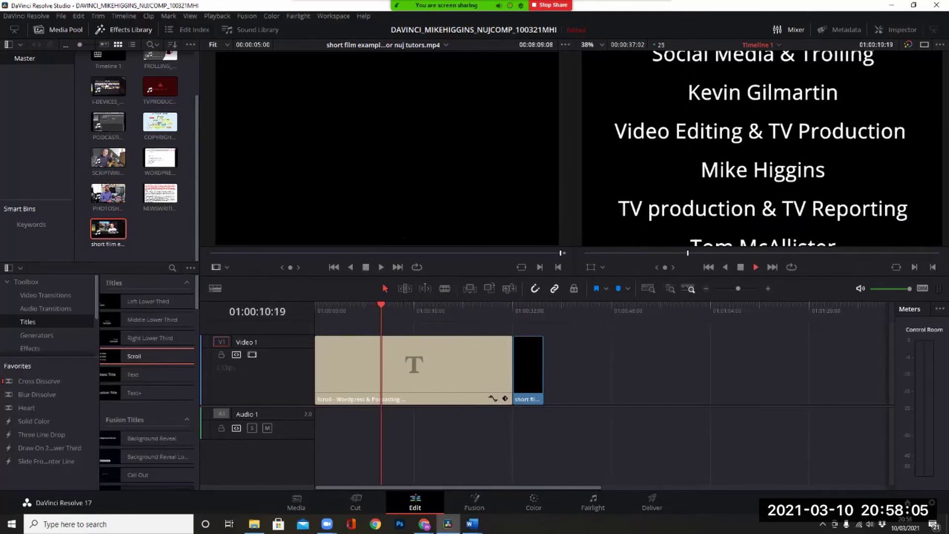
{"action": "key", "text": "space"}
{"action": "left_click", "coordinate": [360, 310]}
{"action": "key", "text": "Home"}
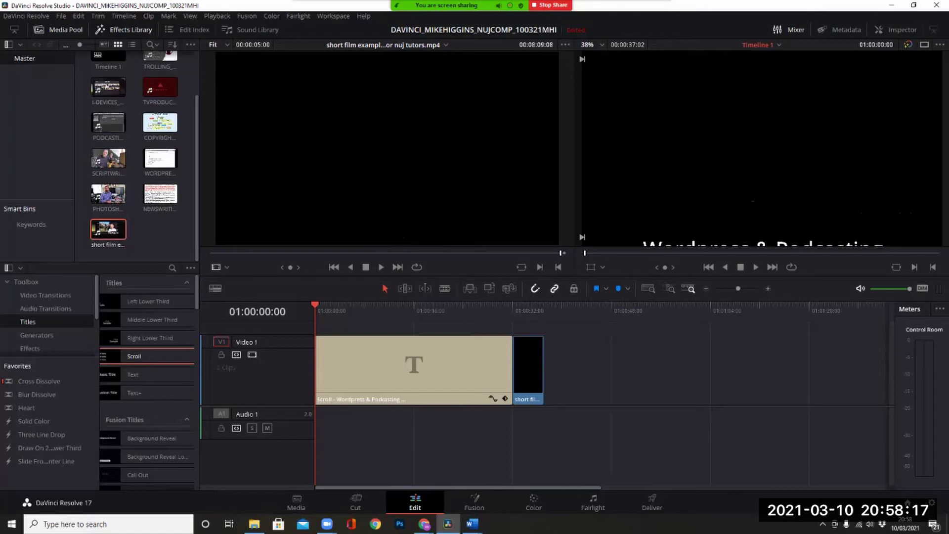
- Load Dont-Stop-DCM010601_DanceTechno.mp3 into the source viewer and mark its Out point at 00:02:23:01, where the music dies away
{"action": "left_click_drag", "start_coordinate": [108, 67], "coordinate": [338, 164]}
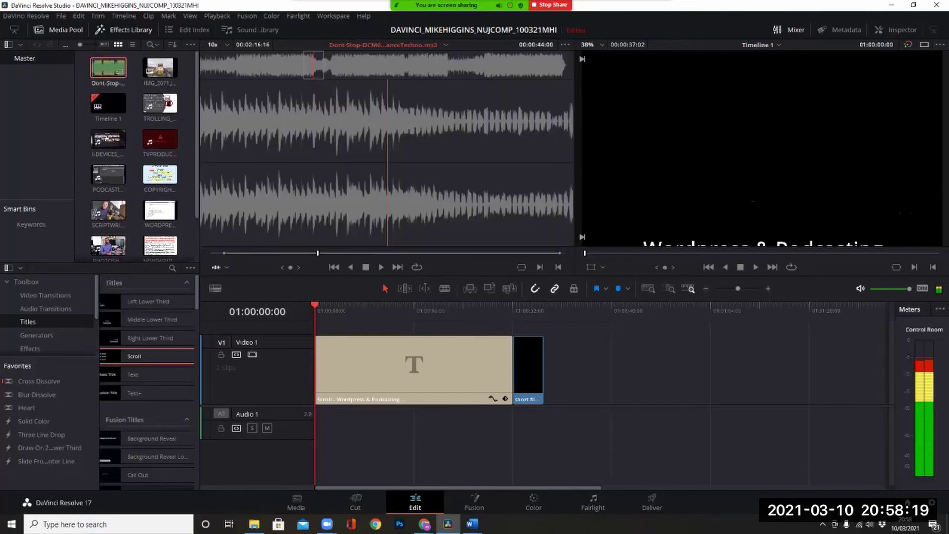
{"action": "key", "text": "End"}
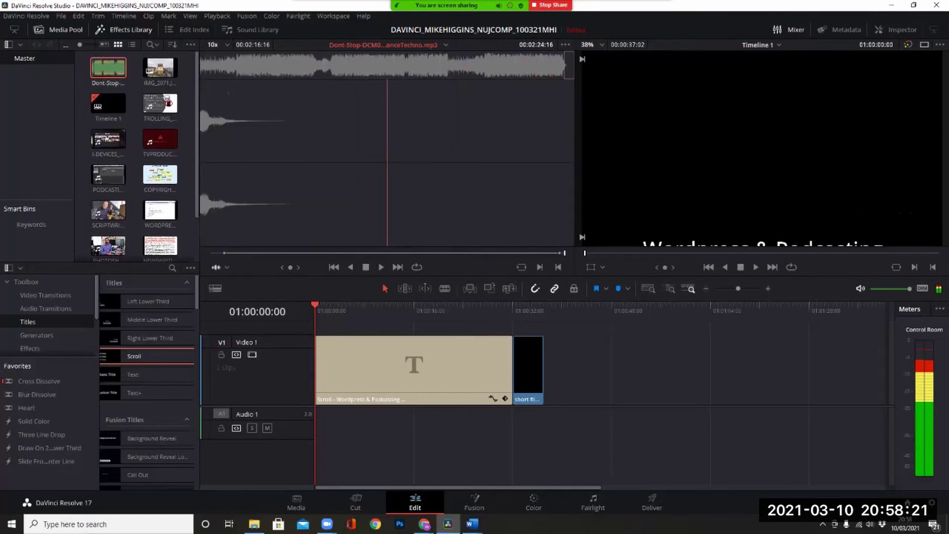
{"action": "key", "text": "shift+Left"}
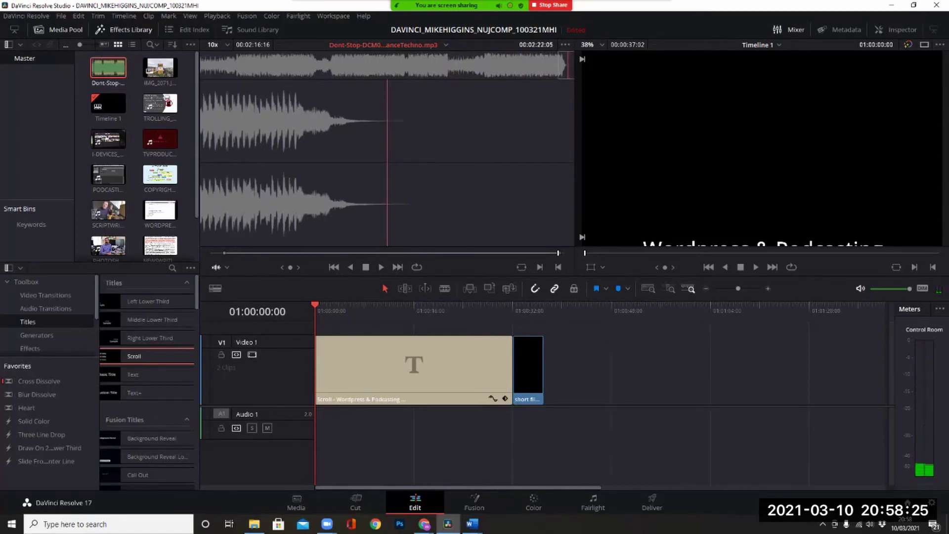
{"action": "key", "text": "Right"}
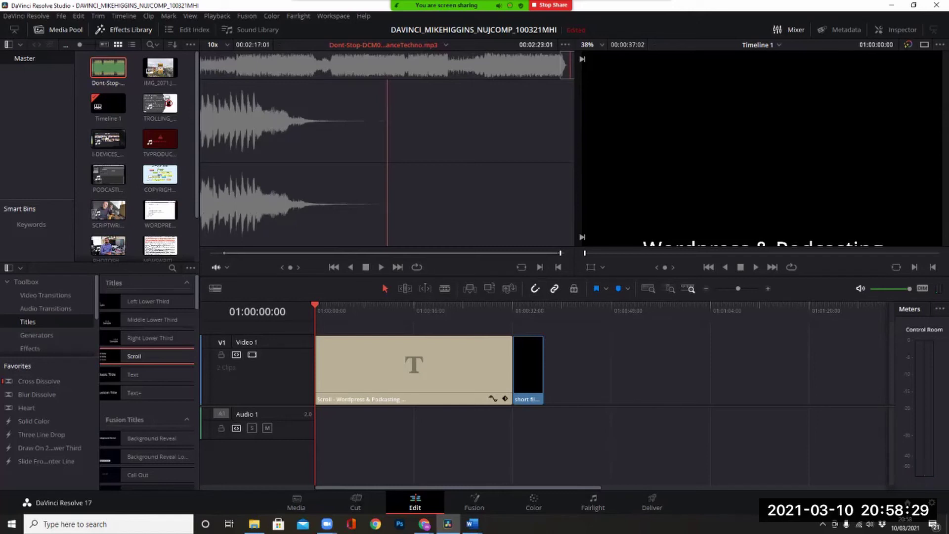
{"action": "key", "text": "j"}
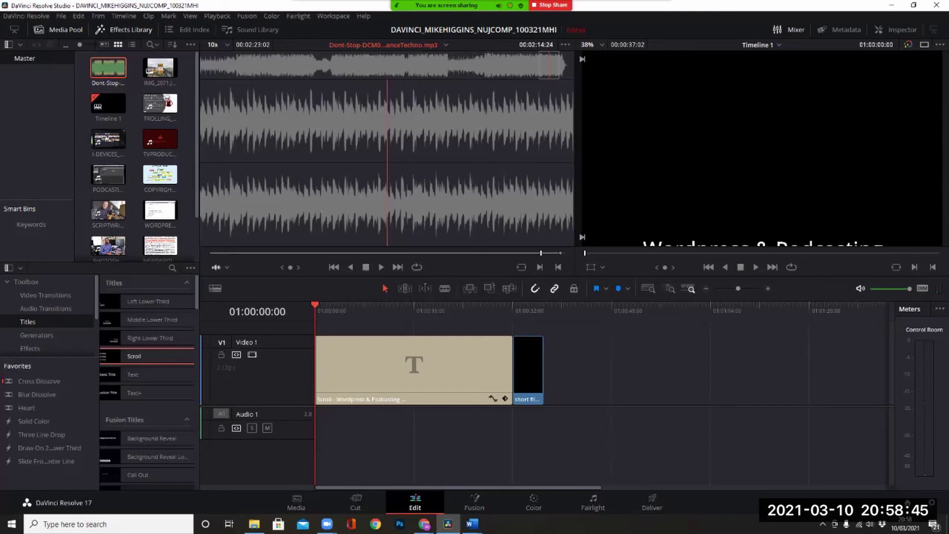
- Mark the timeline's Out point at the end of the closing caption clip and return the playhead to the start
{"action": "key", "text": "End"}
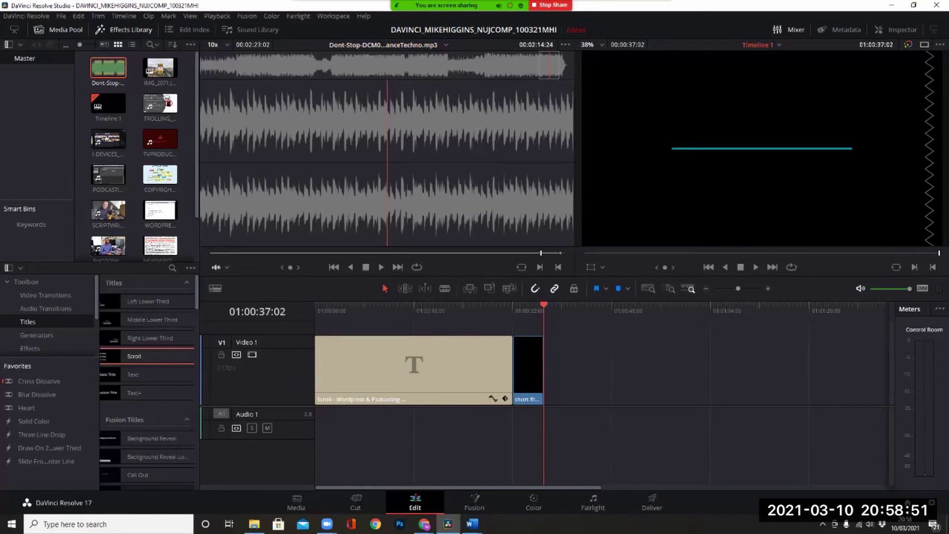
{"action": "key", "text": "o"}
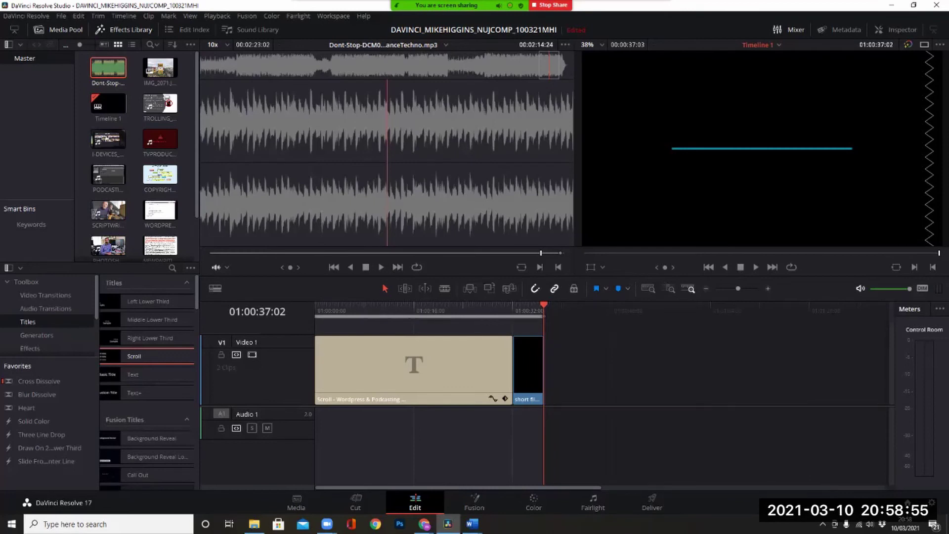
{"action": "key", "text": "Home"}
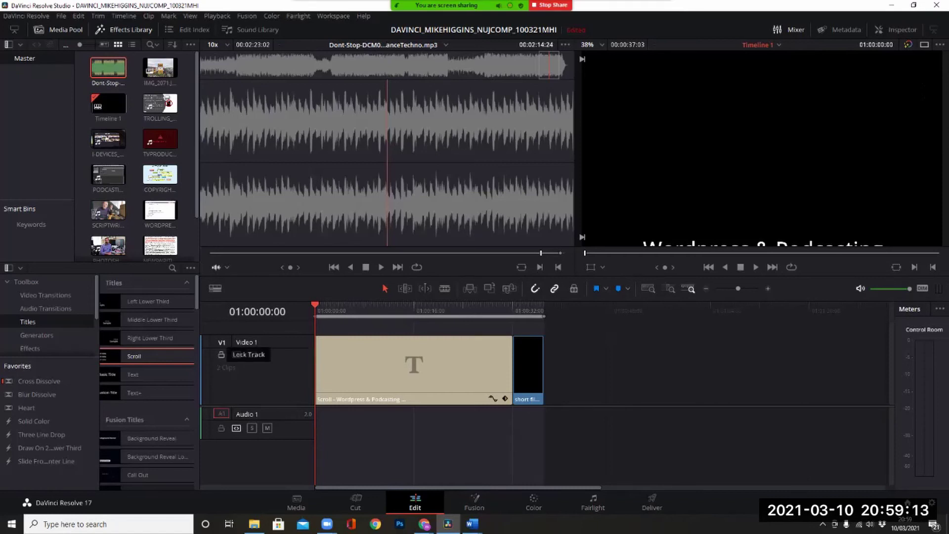
- With Video 1 temporarily locked, place the Dont-Stop music on Audio 1 across the marked range so it ends with the picture
{"action": "left_click", "coordinate": [221, 354]}
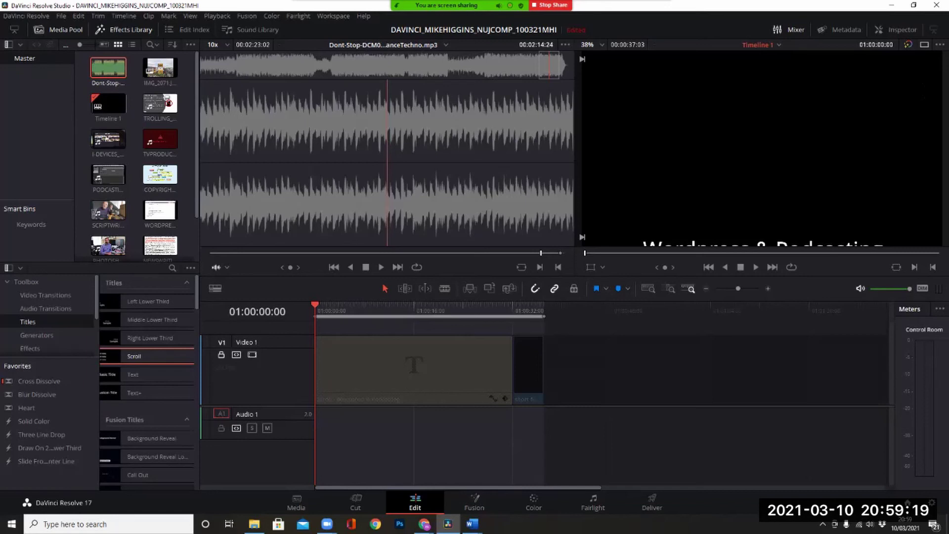
{"action": "key", "text": "ctrl+z"}
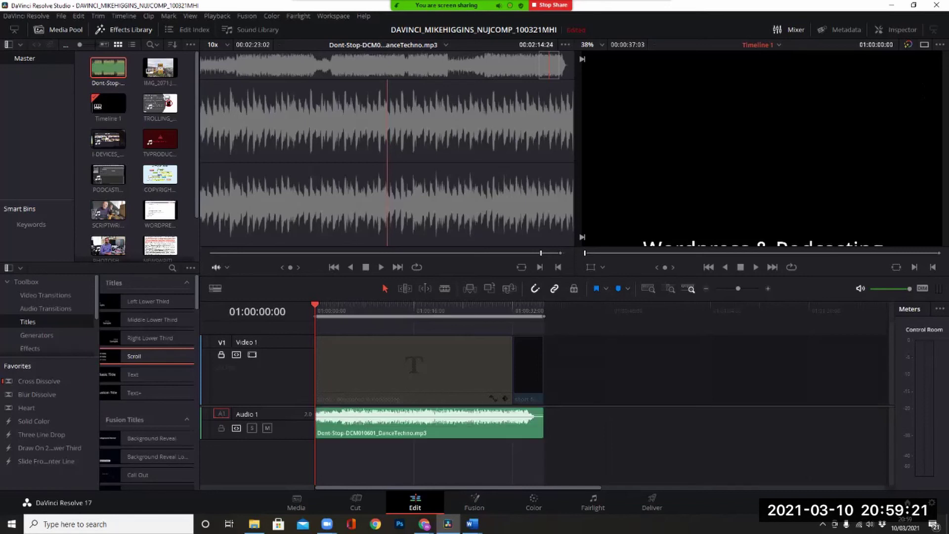
{"action": "key", "text": "space"}
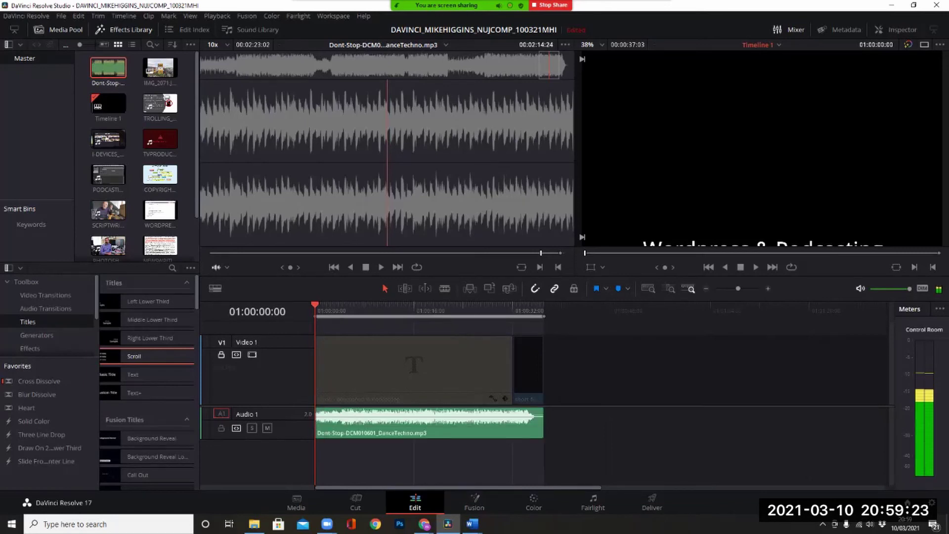
{"action": "left_click", "coordinate": [252, 354]}
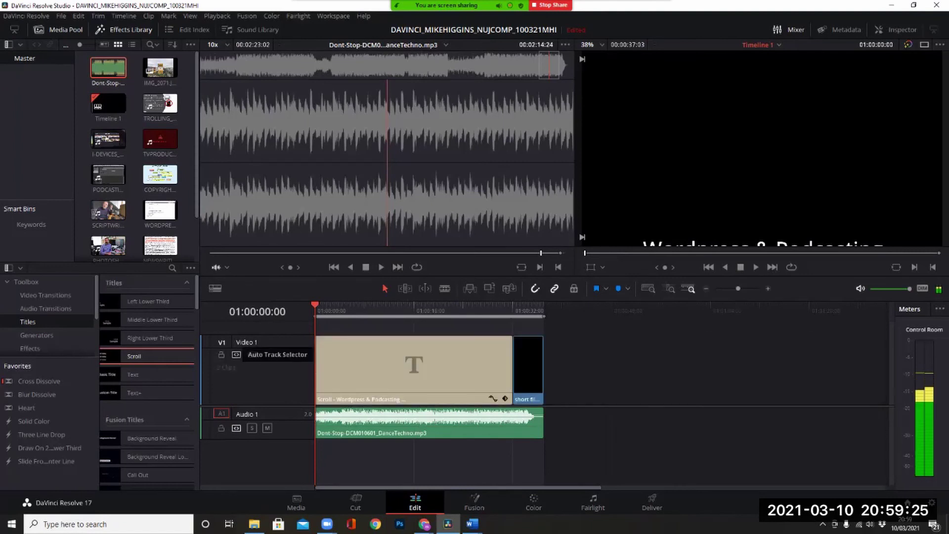
- Return the playhead to the start of the timeline, hide the clip properties and show the timeline viewer full screen
{"action": "key", "text": "space"}
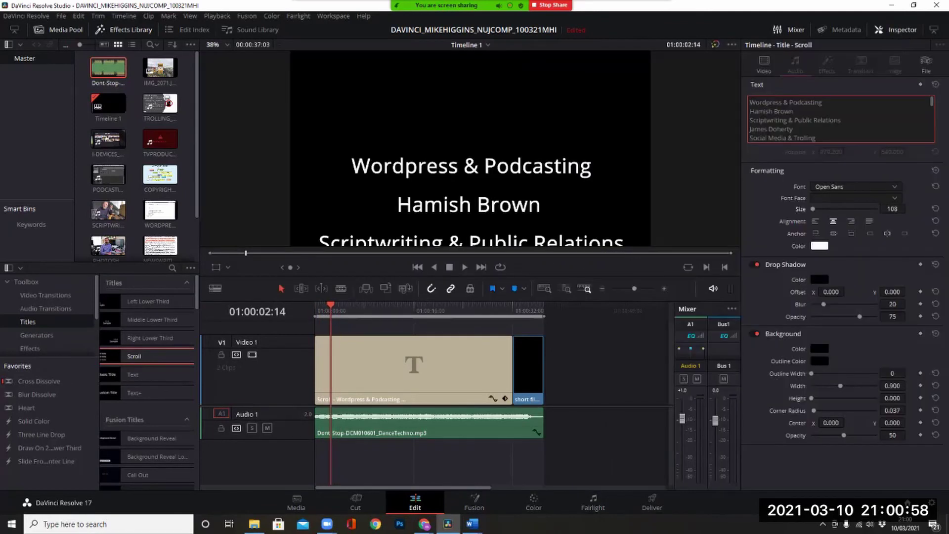
{"action": "key", "text": "Home"}
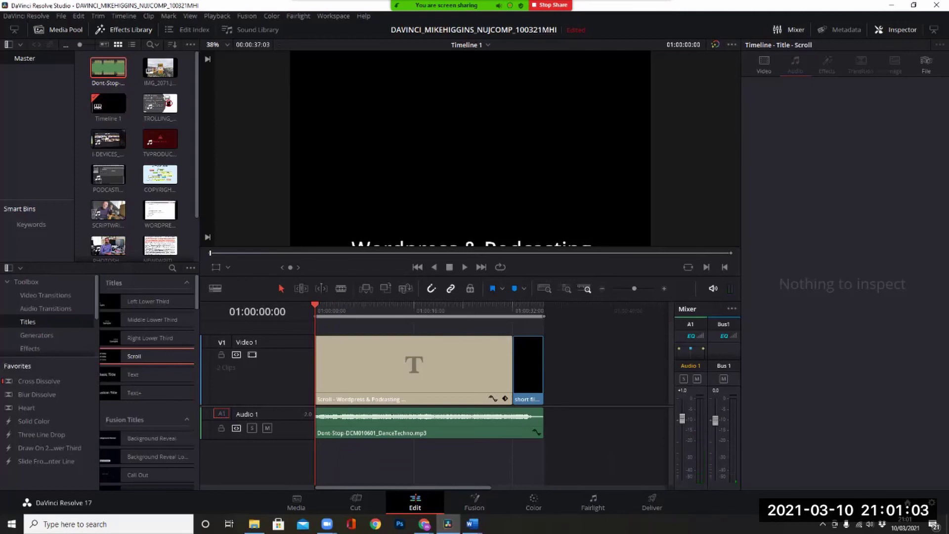
{"action": "left_click", "coordinate": [895, 29]}
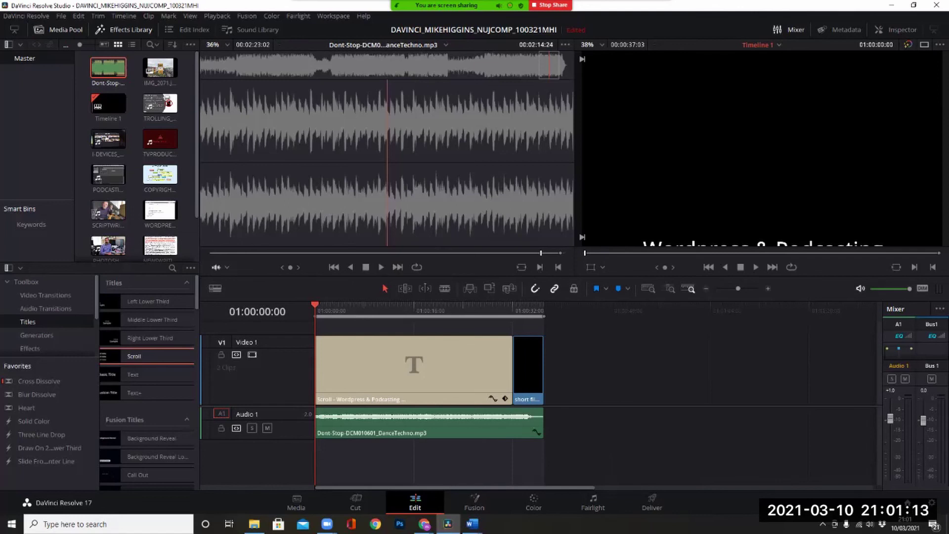
{"action": "key", "text": "ctrl+f"}
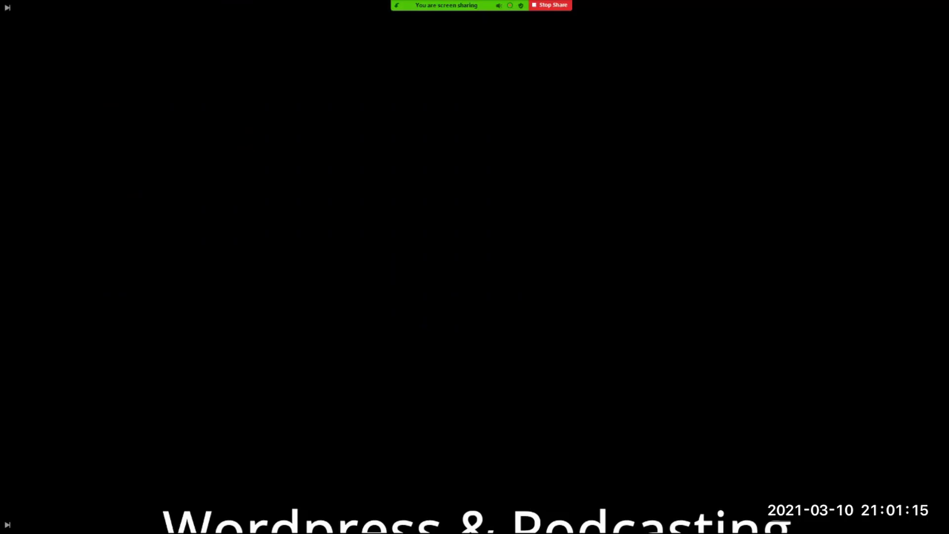